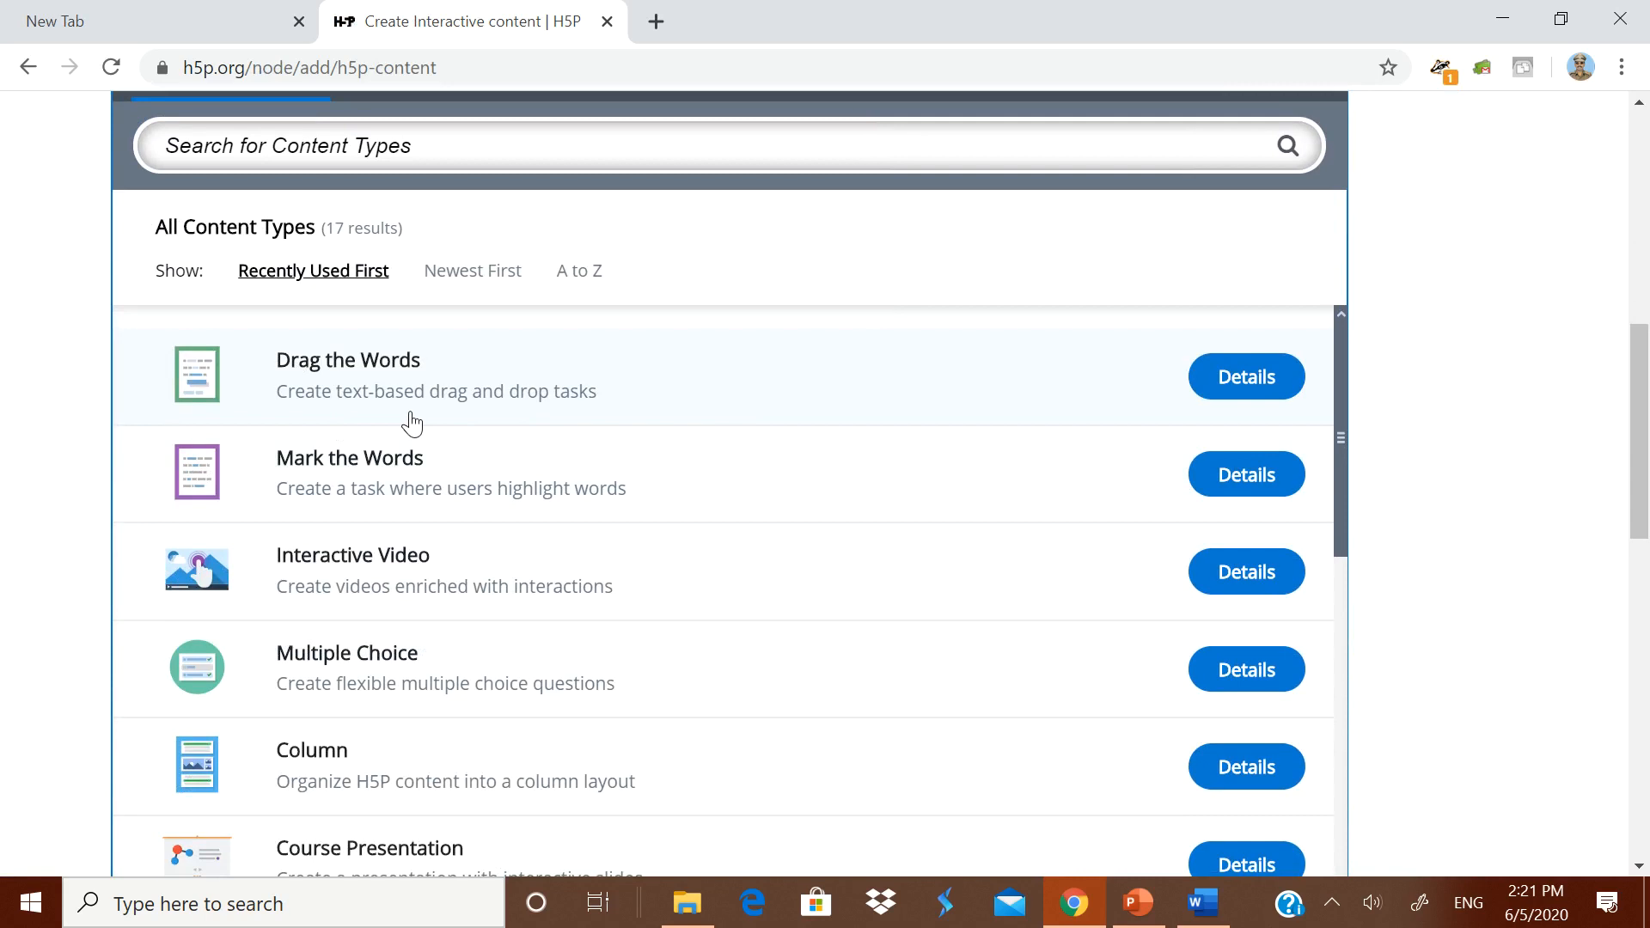
Step: Choose the Drag the Words content type and title the new exercise "Types of triangles"
{"action": "left_click", "coordinate": [682, 404]}
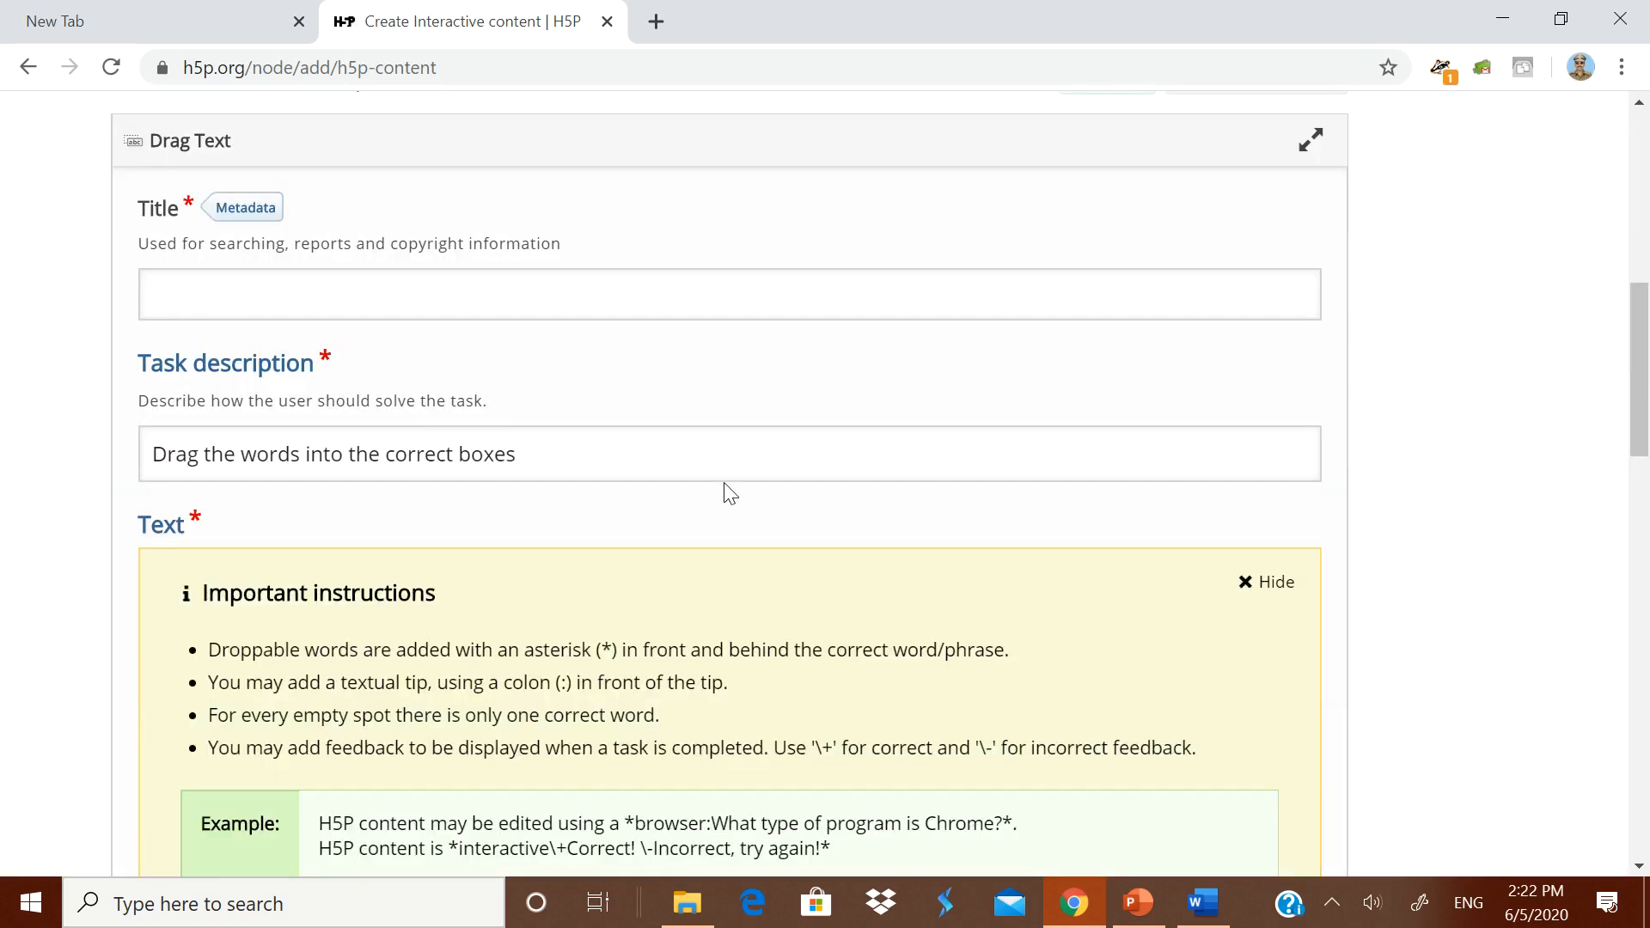
{"action": "scroll", "coordinate": [729, 492], "scroll_direction": "up", "scroll_amount": 6}
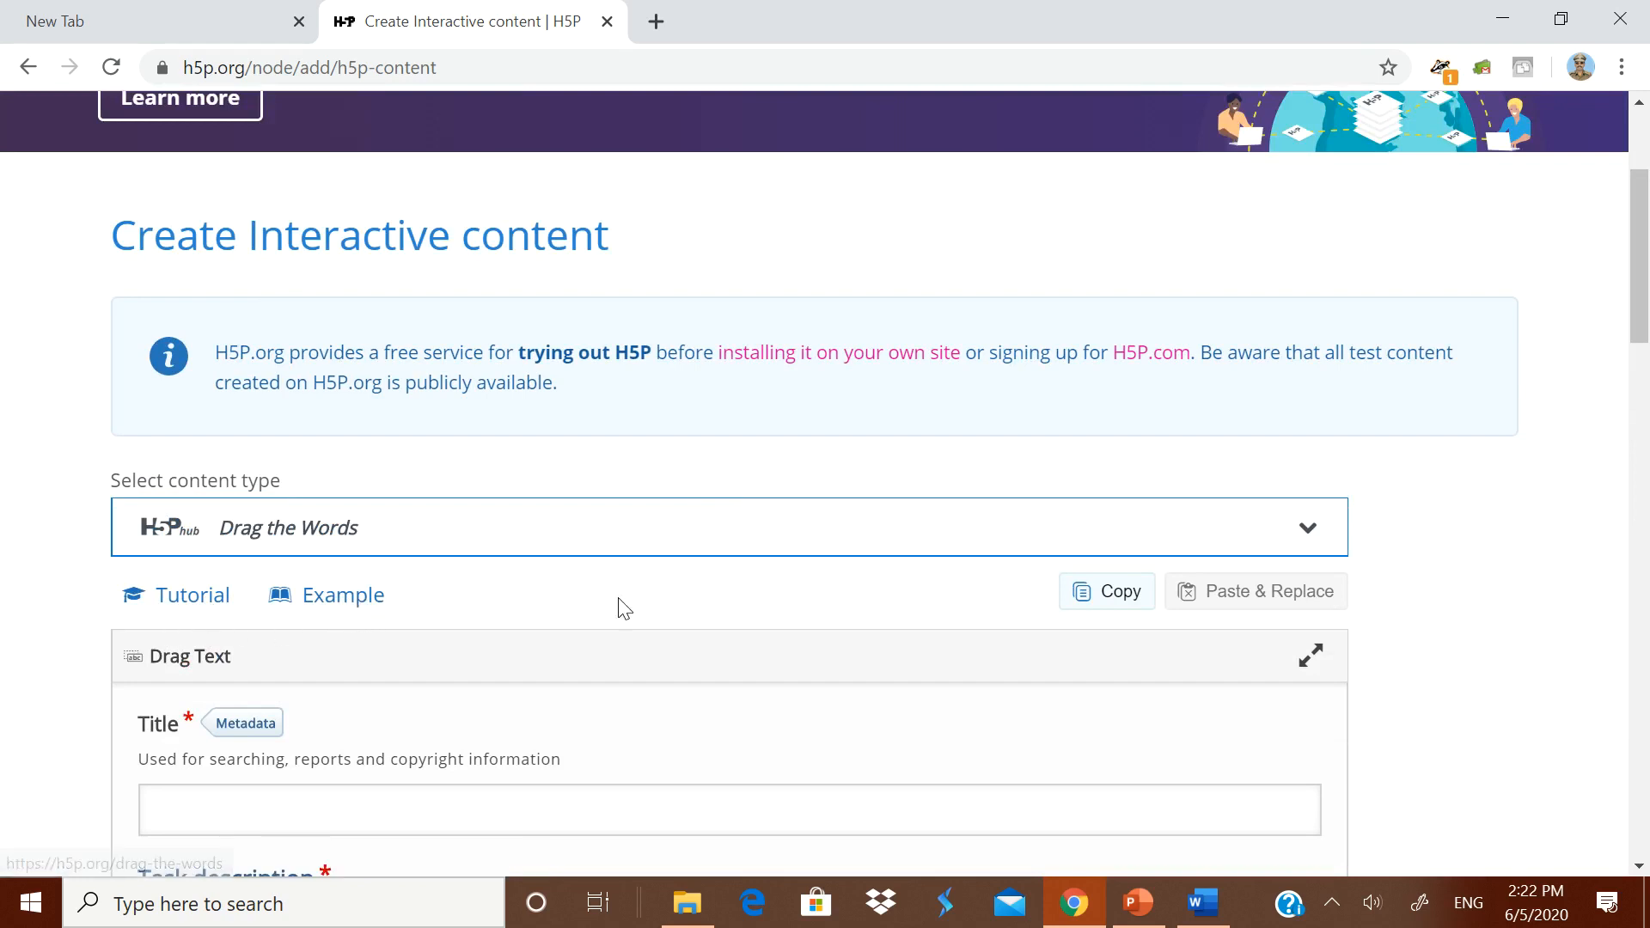
{"action": "scroll", "coordinate": [619, 604], "scroll_direction": "down", "scroll_amount": 2}
{"action": "left_click", "coordinate": [249, 561]}
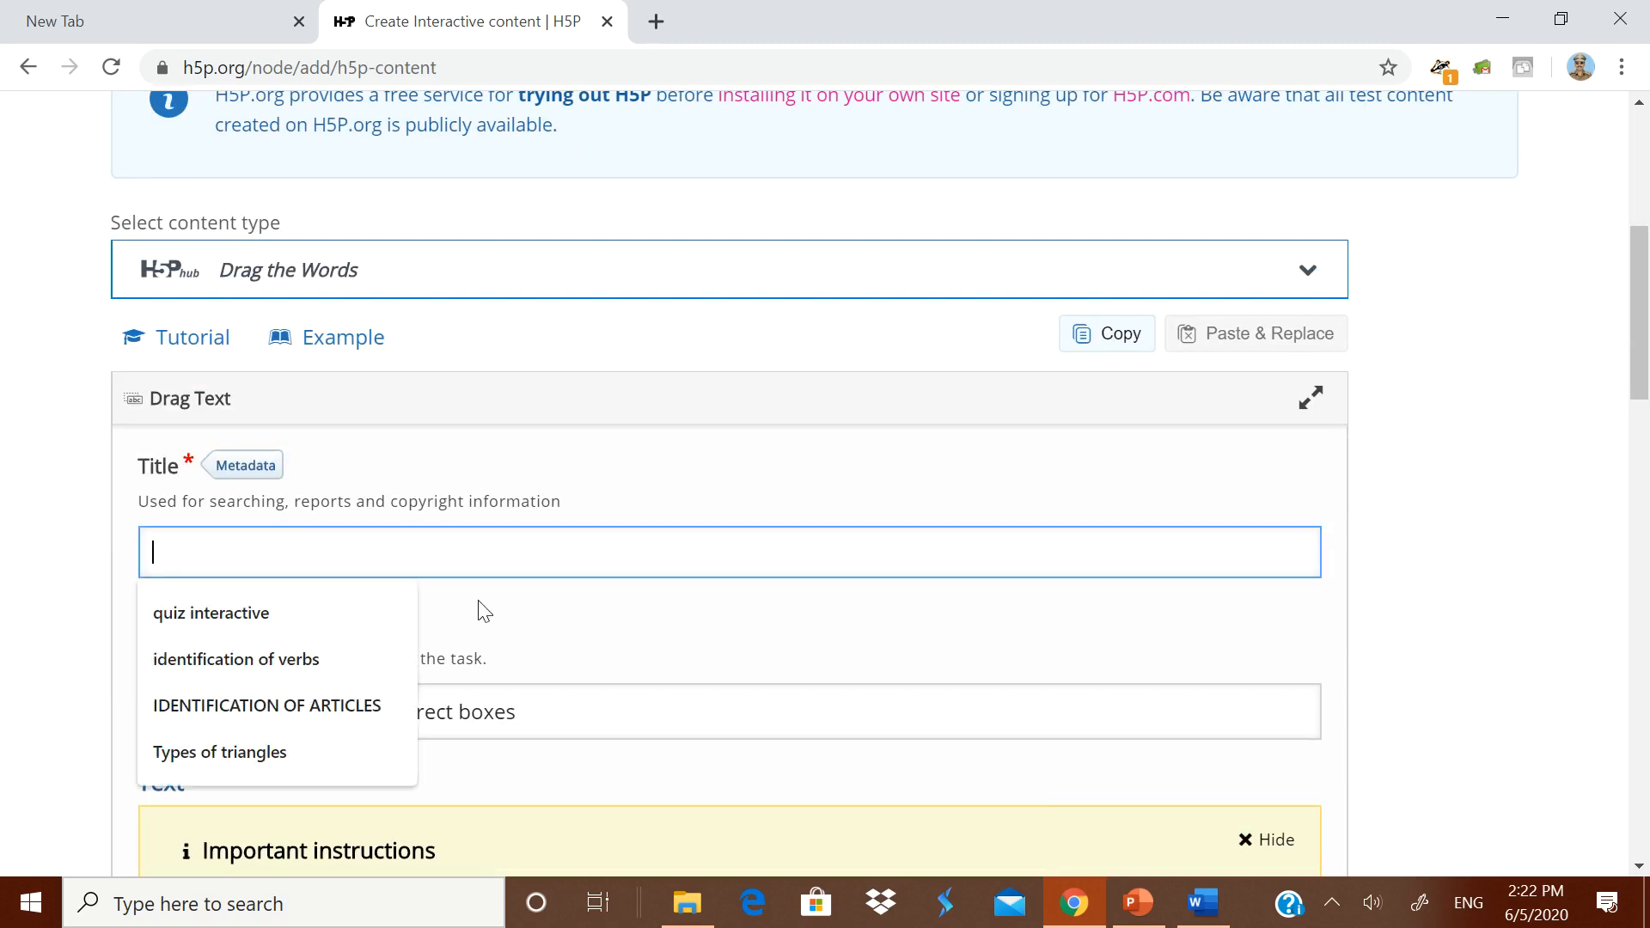
{"action": "type", "text": "TYPE"}
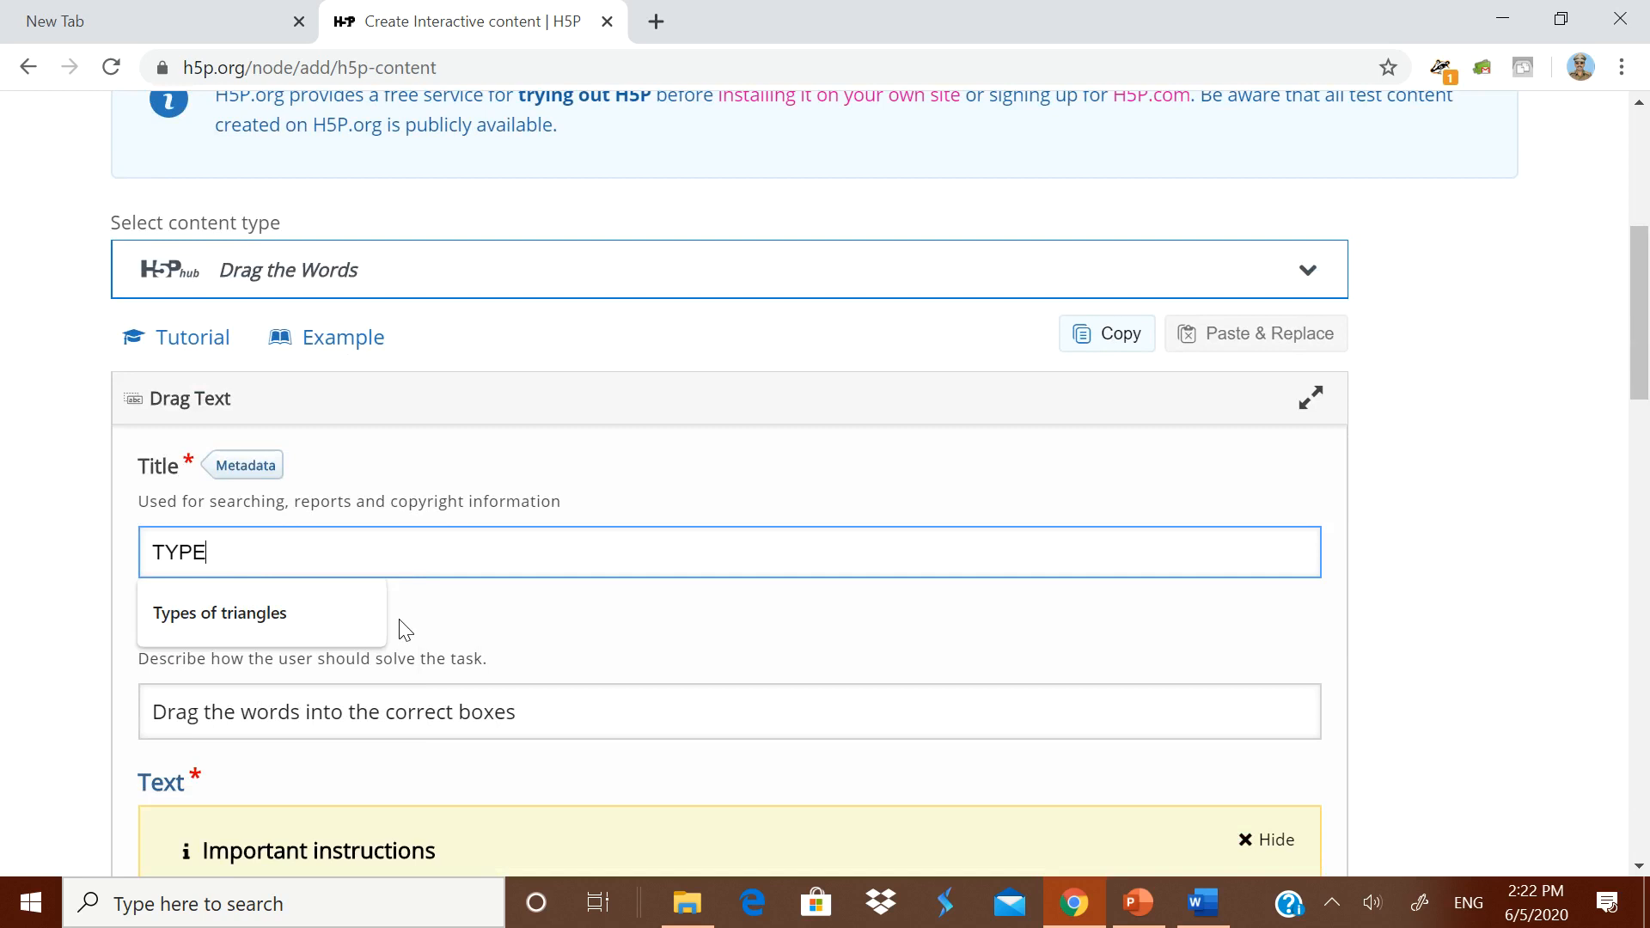
{"action": "left_click", "coordinate": [338, 622]}
Step: Fill the exercise's Text field with the four triangle definition sentences from the Word document Google Class room.docx
{"action": "scroll", "coordinate": [335, 631], "scroll_direction": "down", "scroll_amount": 2}
{"action": "scroll", "coordinate": [335, 637], "scroll_direction": "down", "scroll_amount": 1}
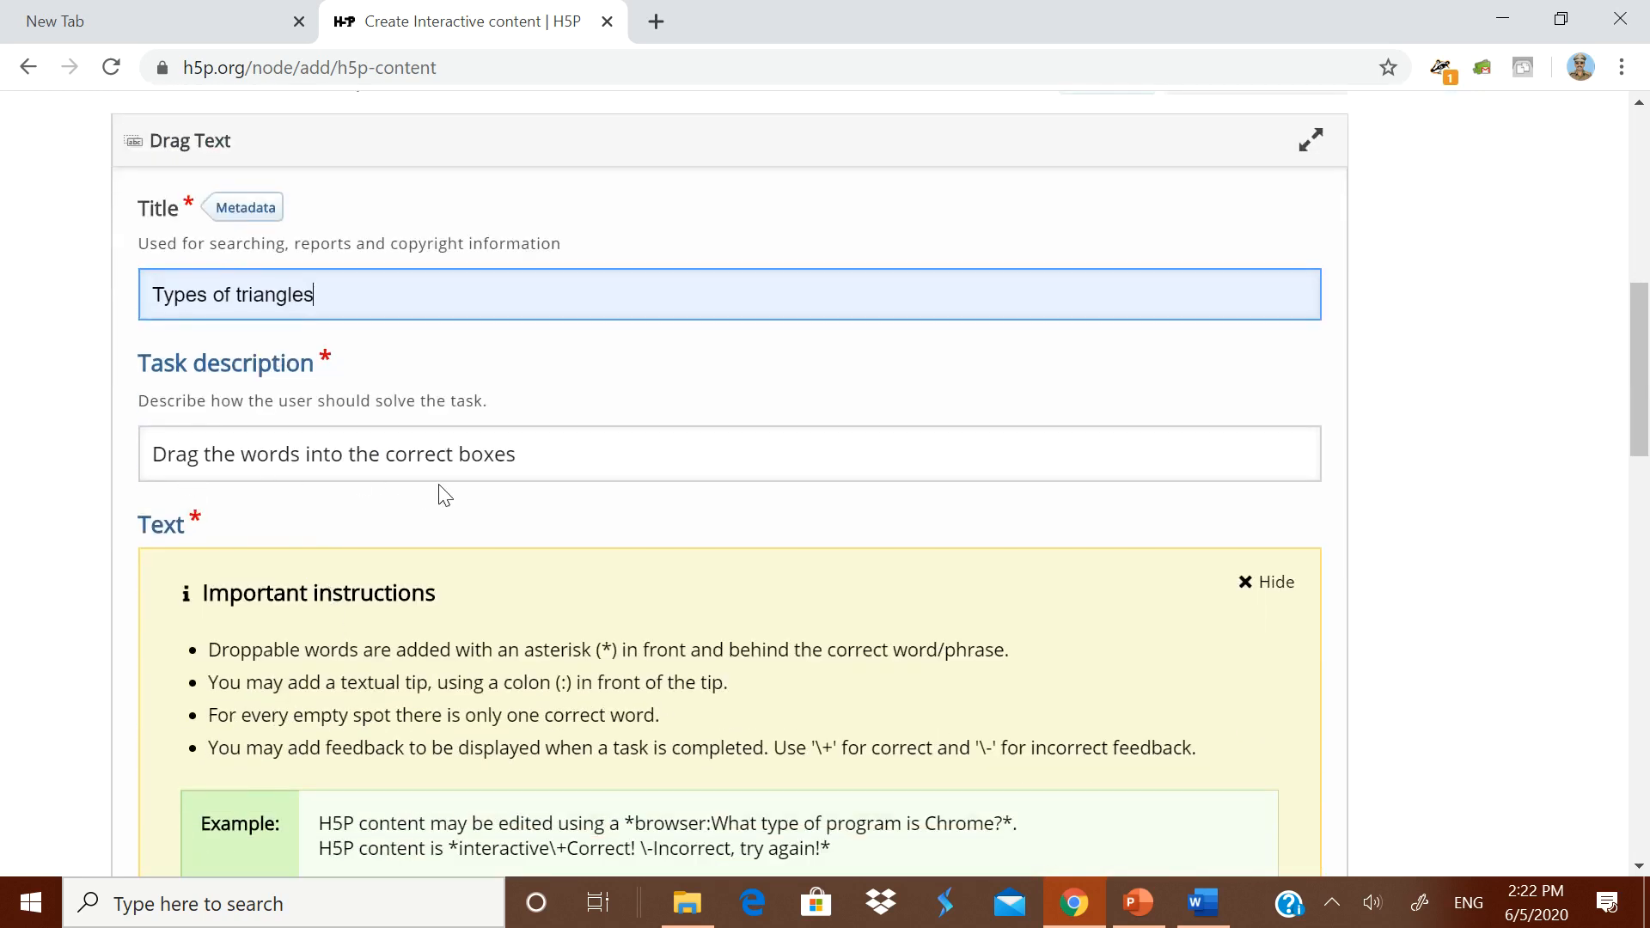
{"action": "scroll", "coordinate": [404, 516], "scroll_direction": "down", "scroll_amount": 4}
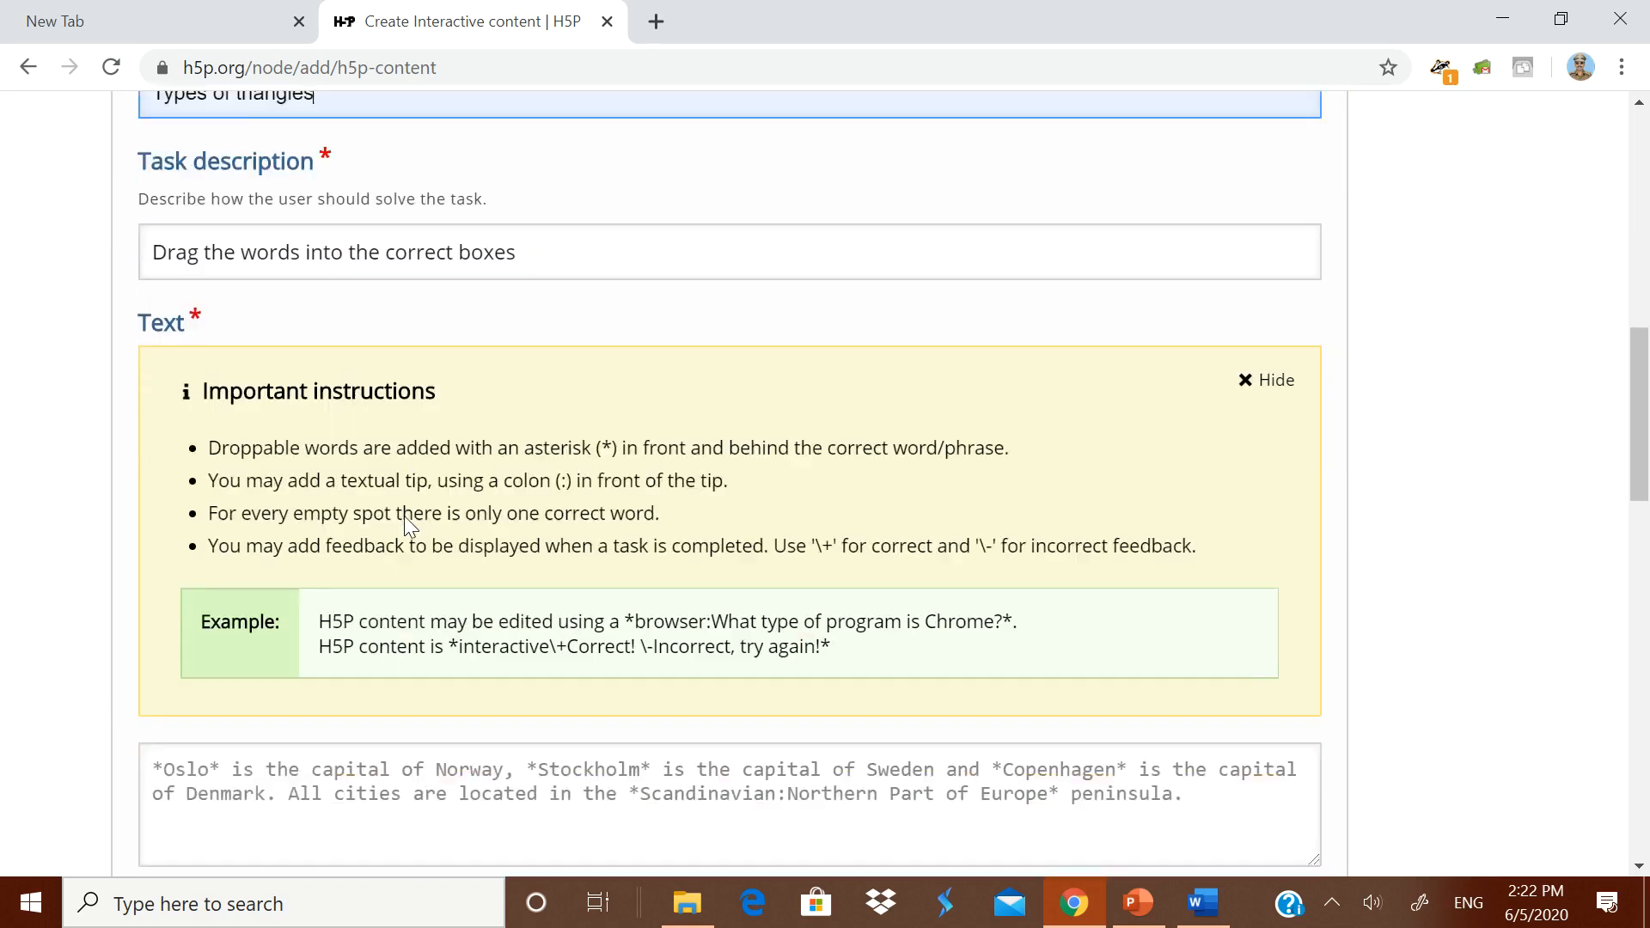
{"action": "scroll", "coordinate": [404, 515], "scroll_direction": "down", "scroll_amount": 1}
{"action": "left_click", "coordinate": [171, 496]}
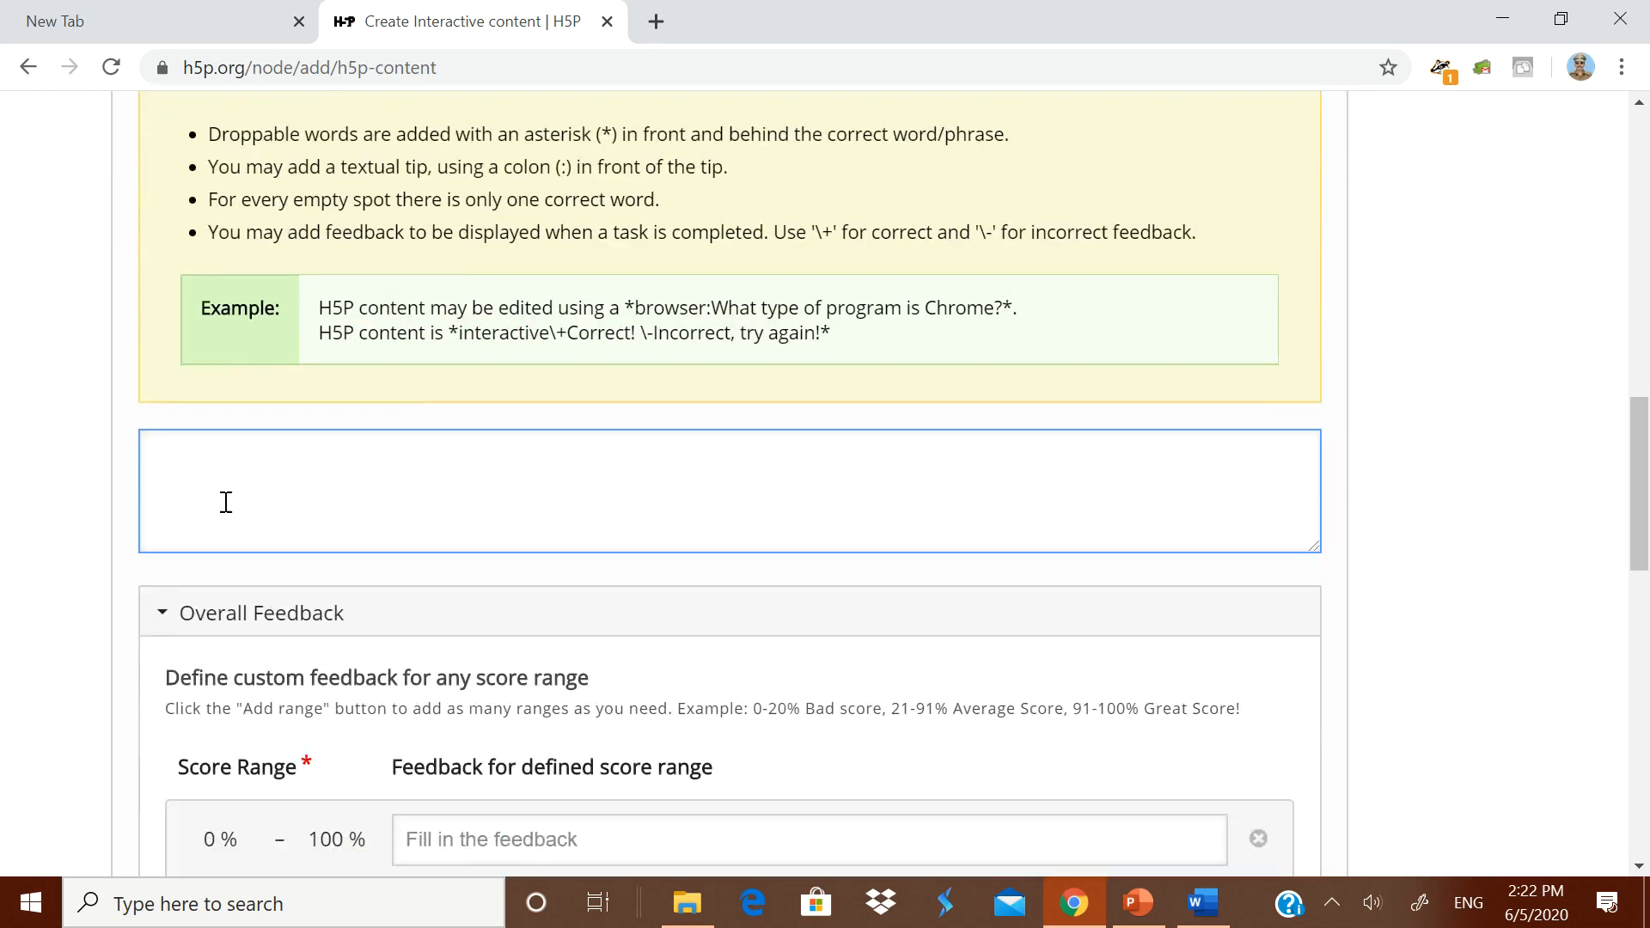
{"action": "type", "text": "*Oslo* is the capital of Norway, *Stockholm* is the capital of Sweden and *Copenhagen* is the capital of Denmark. All cities are located in the *Scandinavian:Northern Part of Europe* peninsula."}
{"action": "left_click", "coordinate": [1204, 902]}
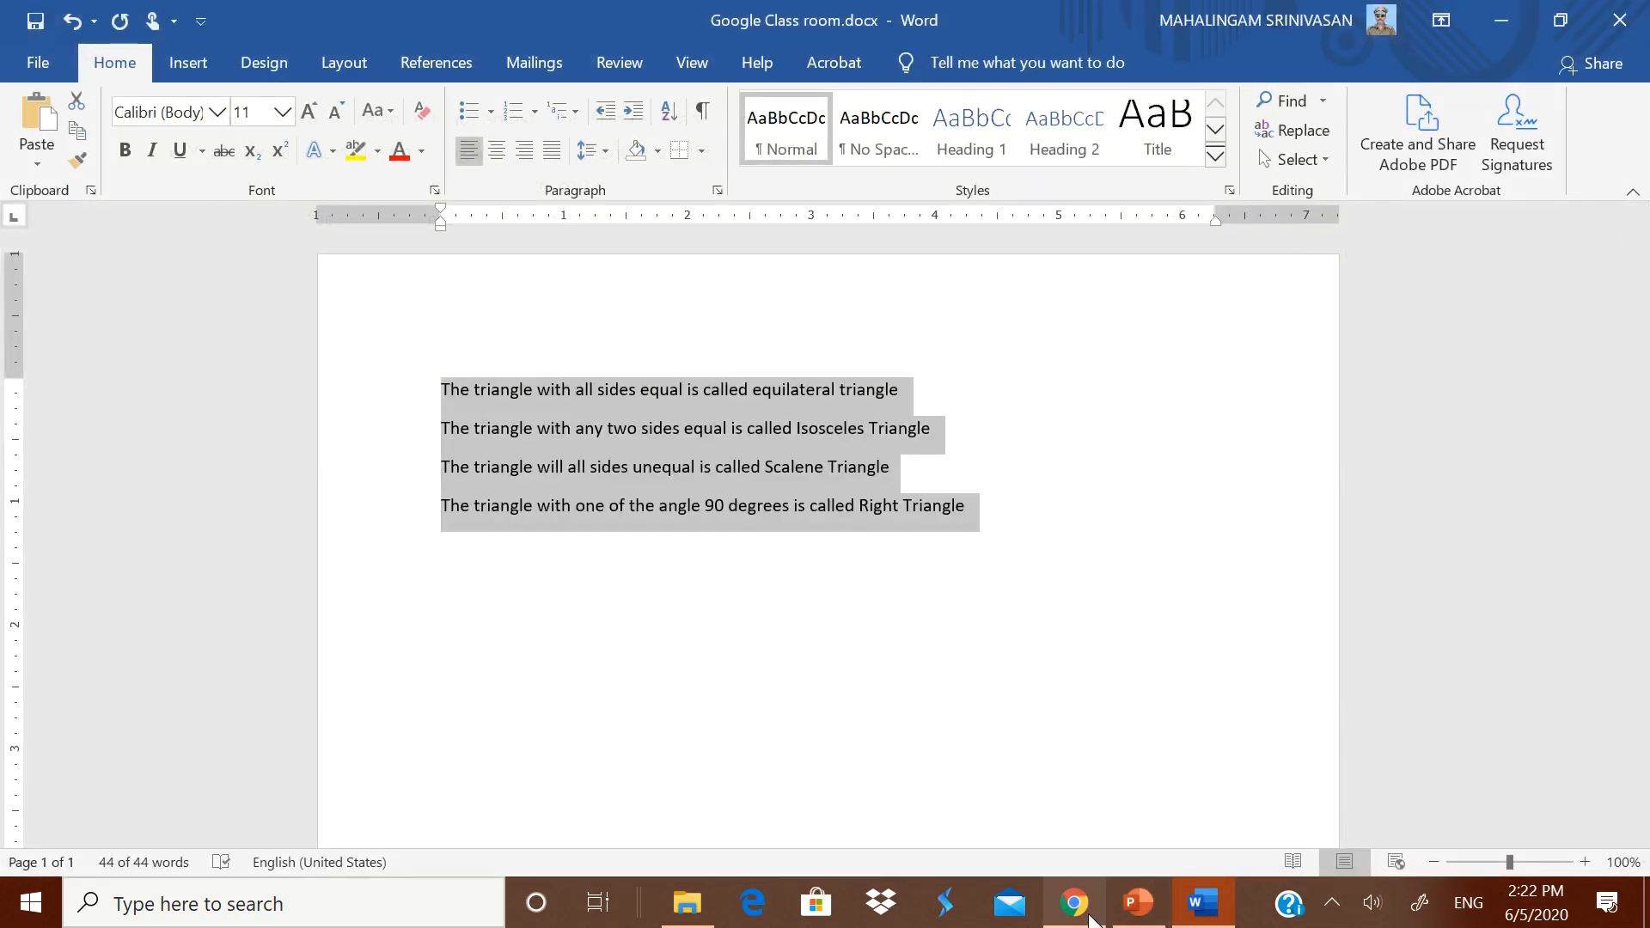
{"action": "left_click", "coordinate": [1073, 902]}
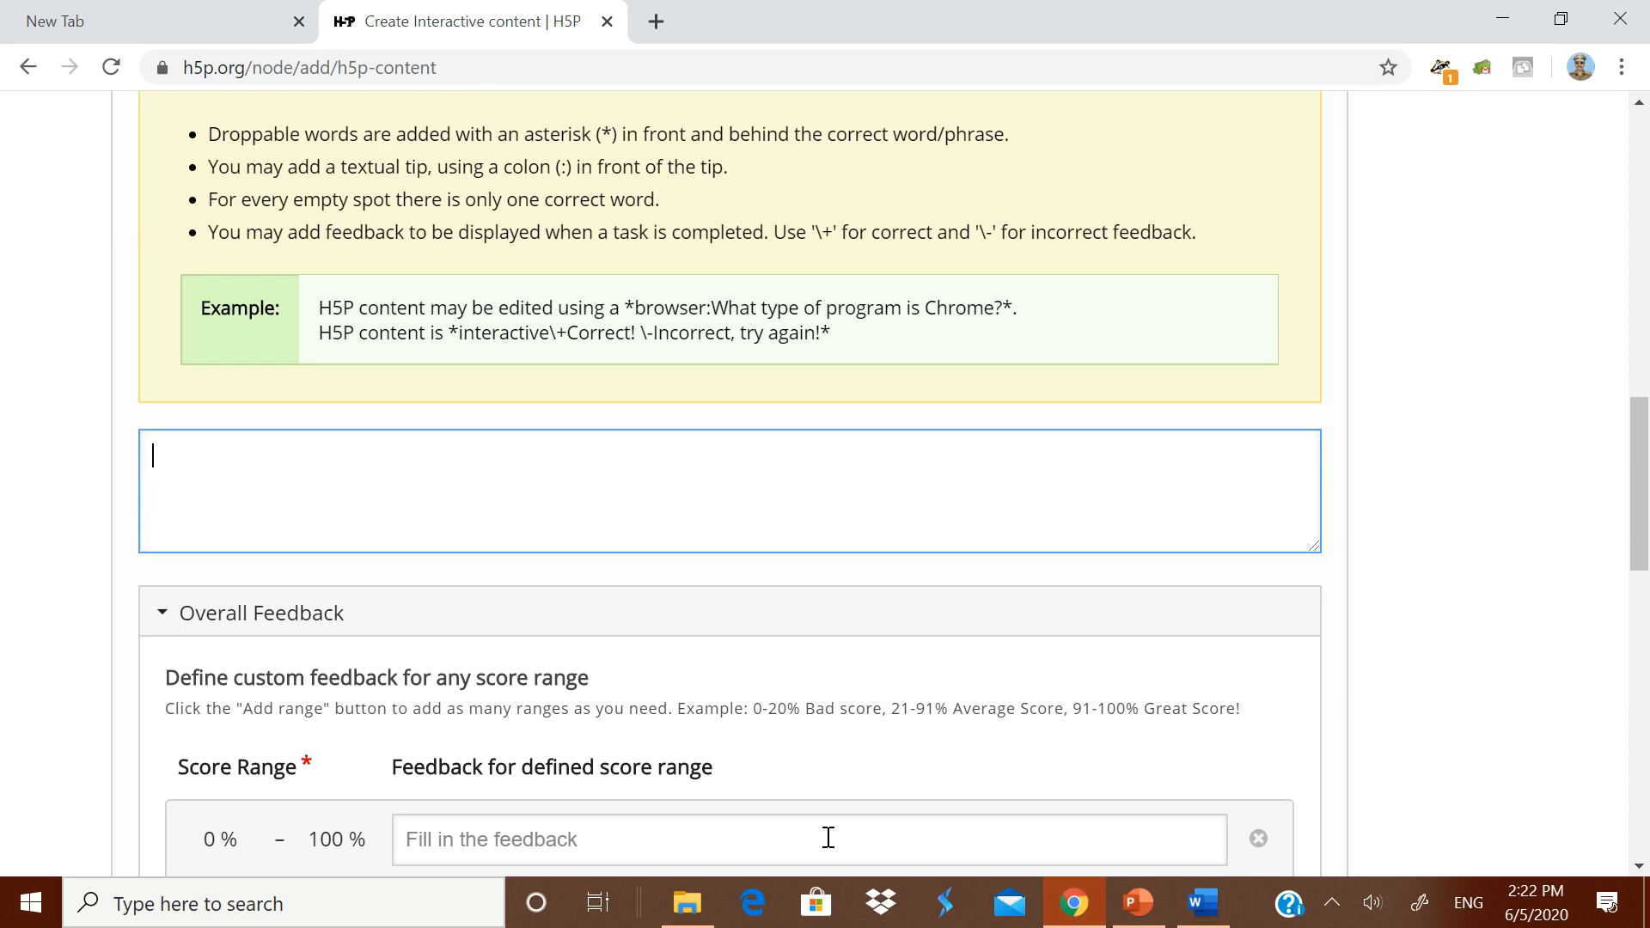
{"action": "type", "text": "The triangle with all sides equal is called equilateral triangle The triangle with any two sides equal is called Isosceles Triangle The triangle will all sides unequal is called Scalene Triangle The triangle with one of the angle 90 degrees is called Right Triangle"}
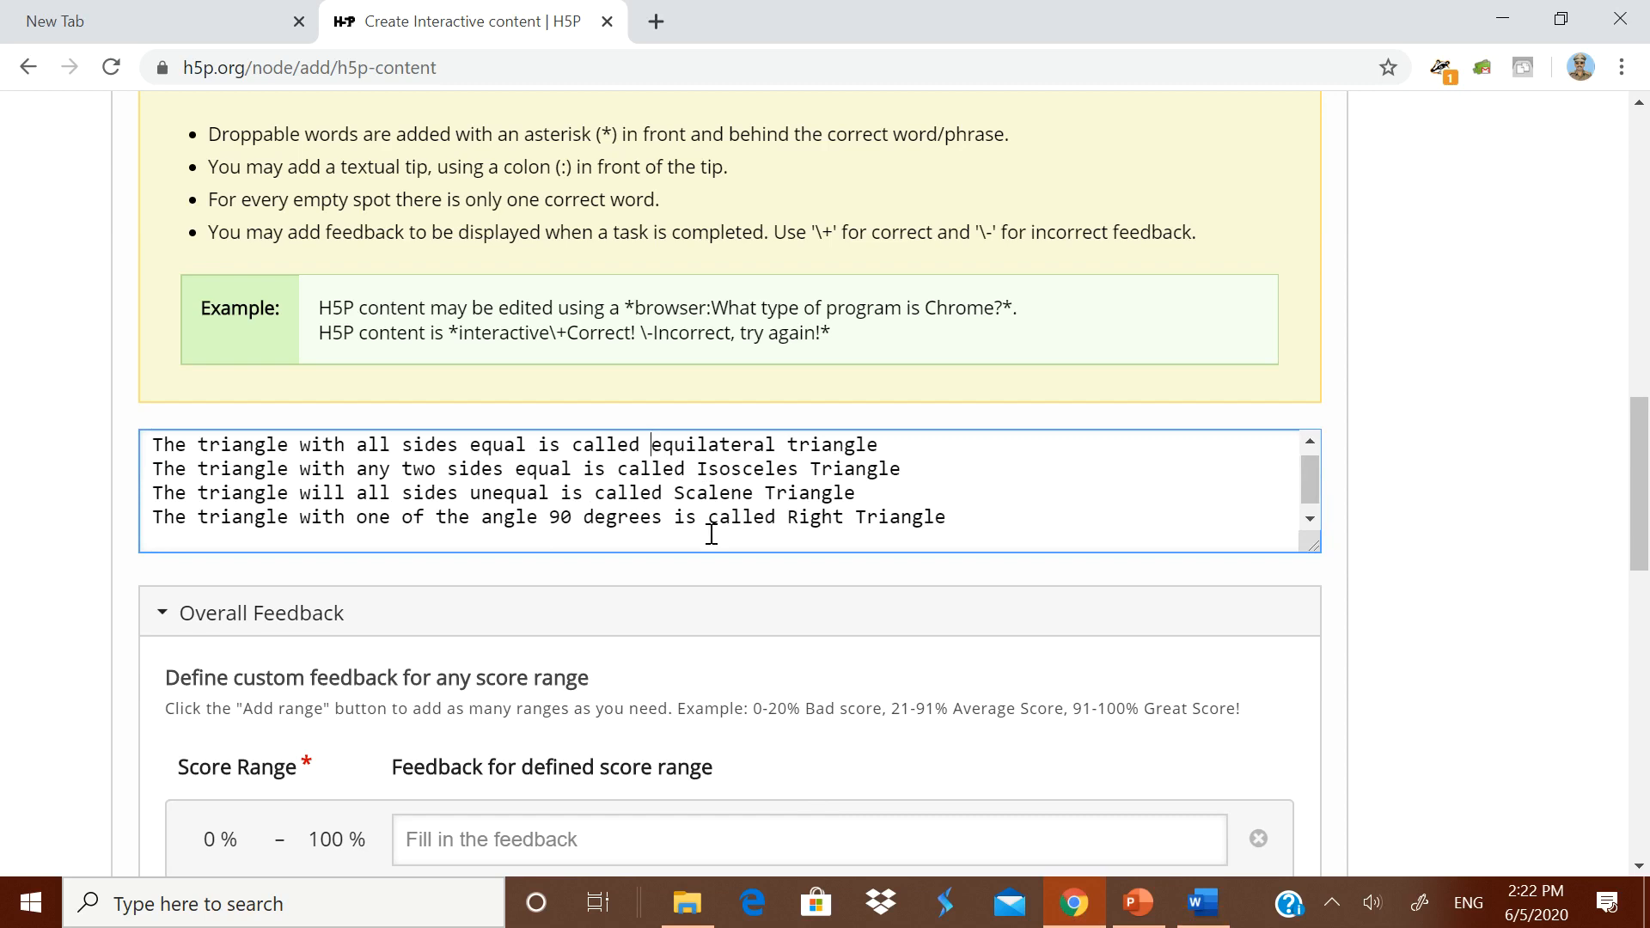
Step: Enclose "equilateral triangle", "Isosceles Triangle", "Scalene Triangle" and "Right Triangle" in asterisks to make them droppable words
{"action": "type", "text": "*"}
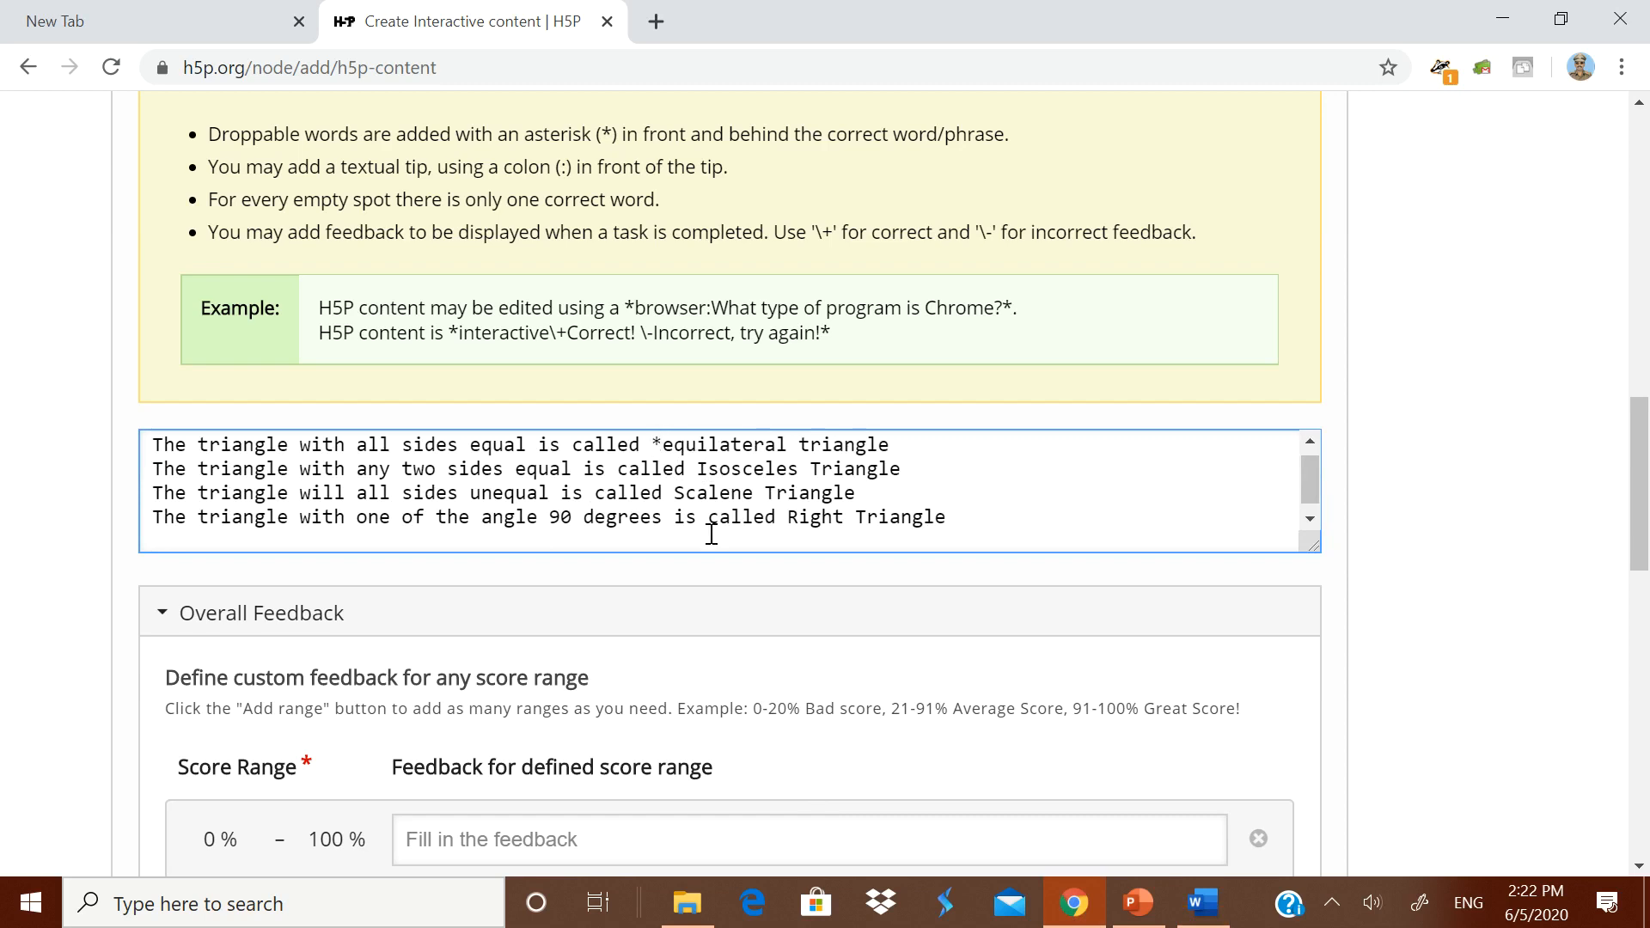
{"action": "left_click", "coordinate": [892, 446]}
{"action": "left_click", "coordinate": [701, 468]}
{"action": "type", "text": "*"}
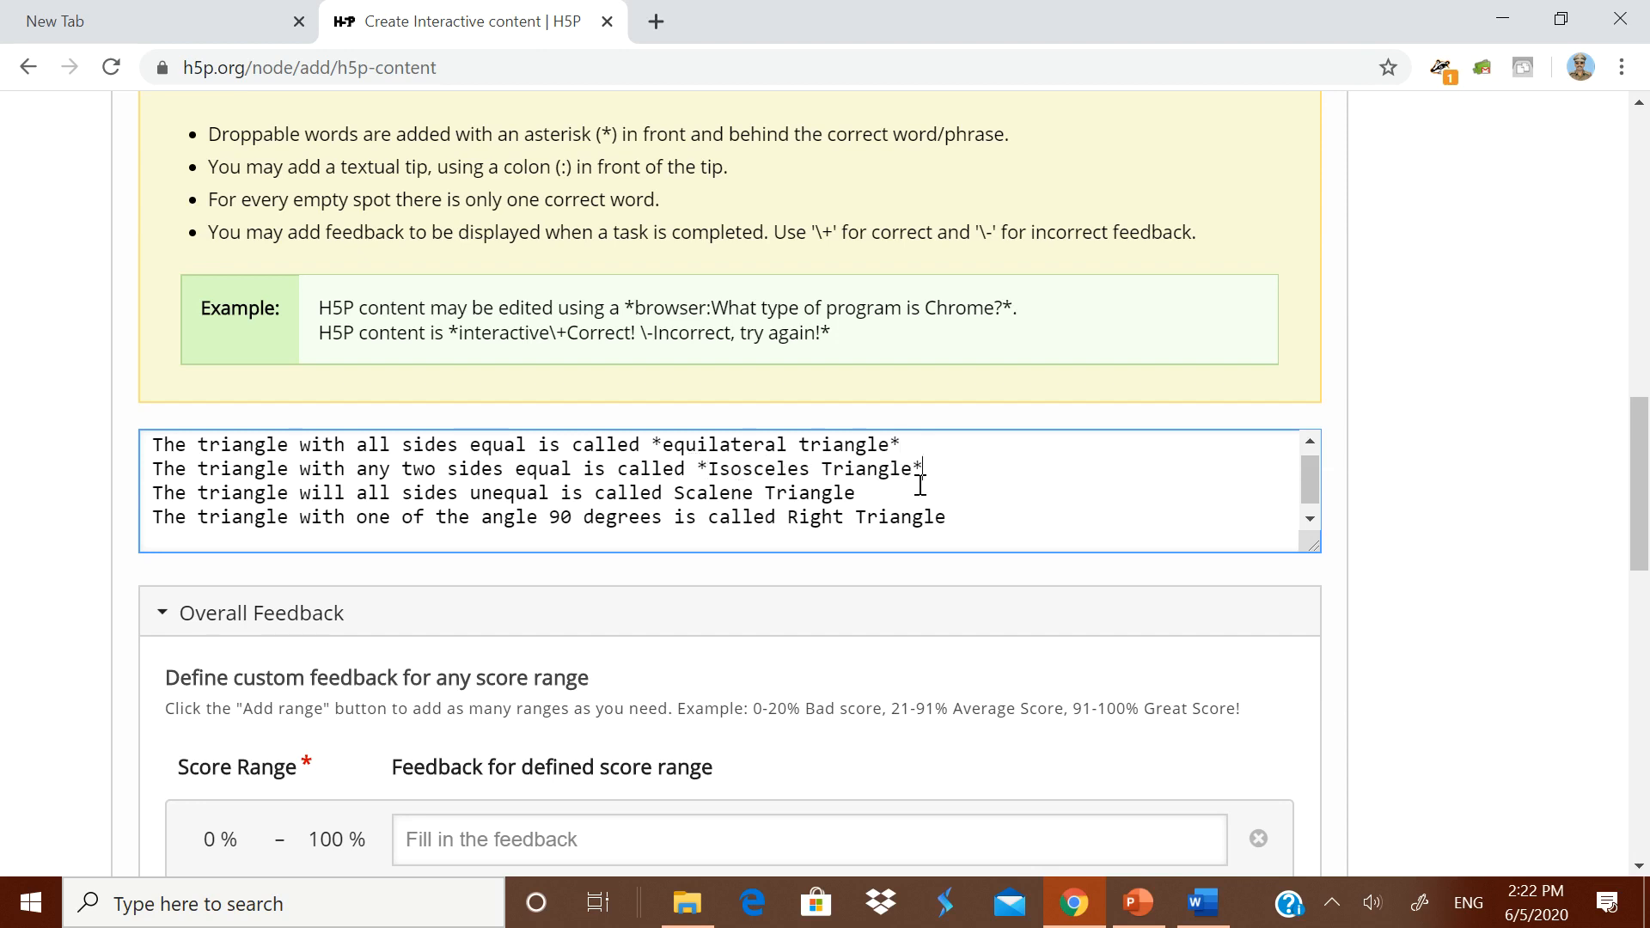
{"action": "left_click", "coordinate": [679, 495]}
{"action": "type", "text": "*"}
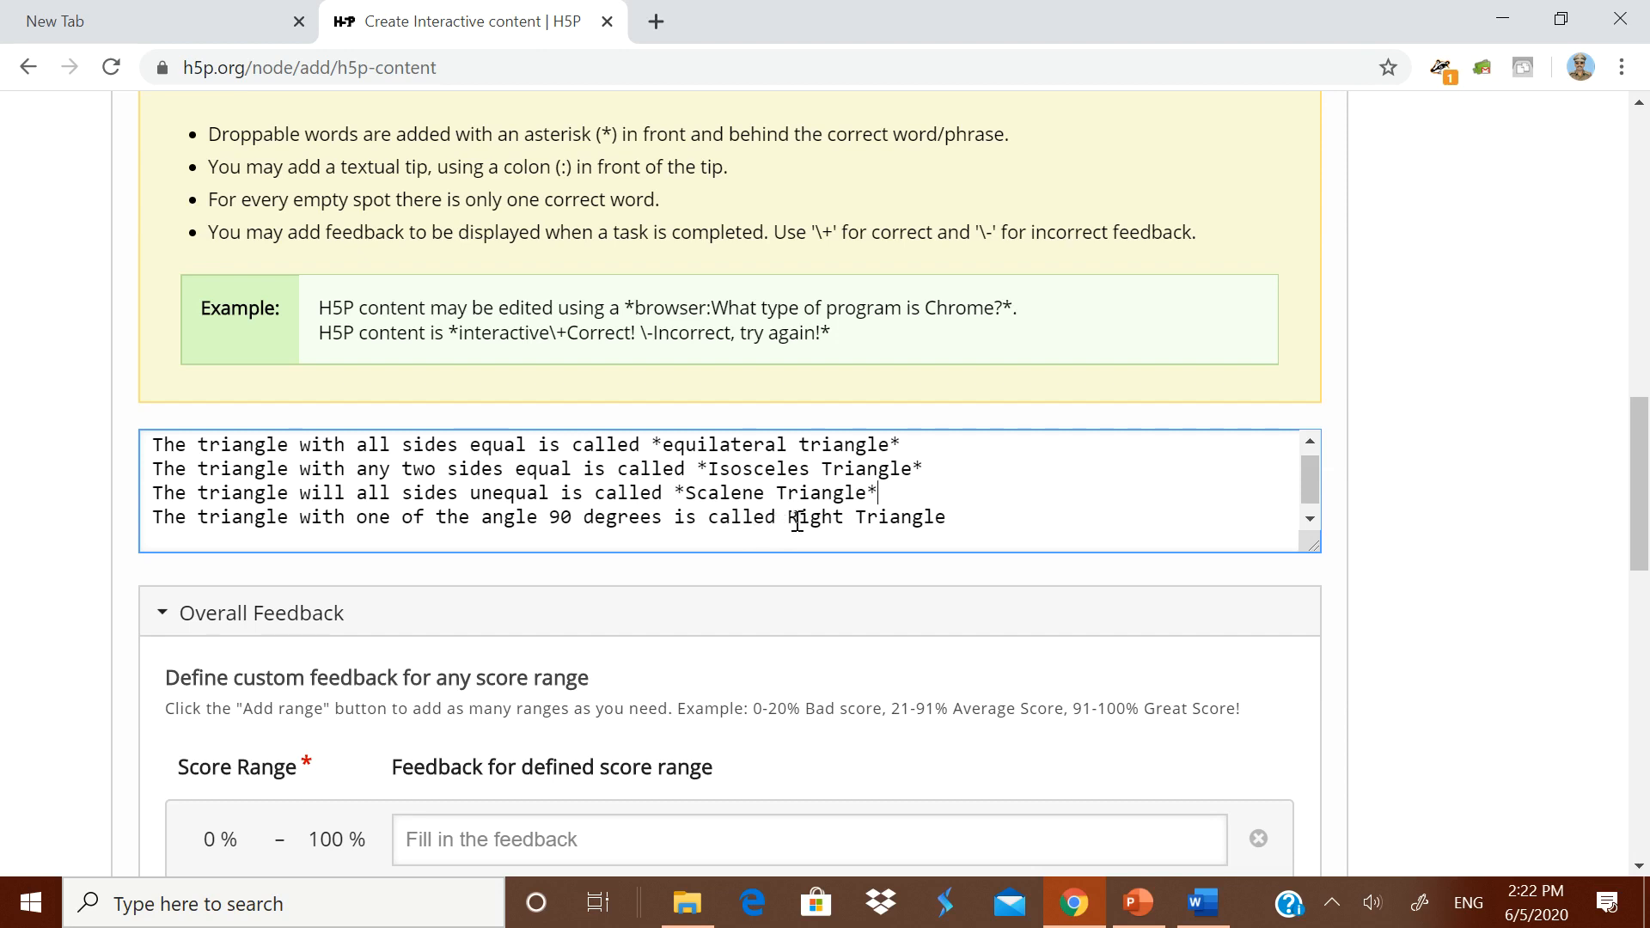
{"action": "type", "text": "*"}
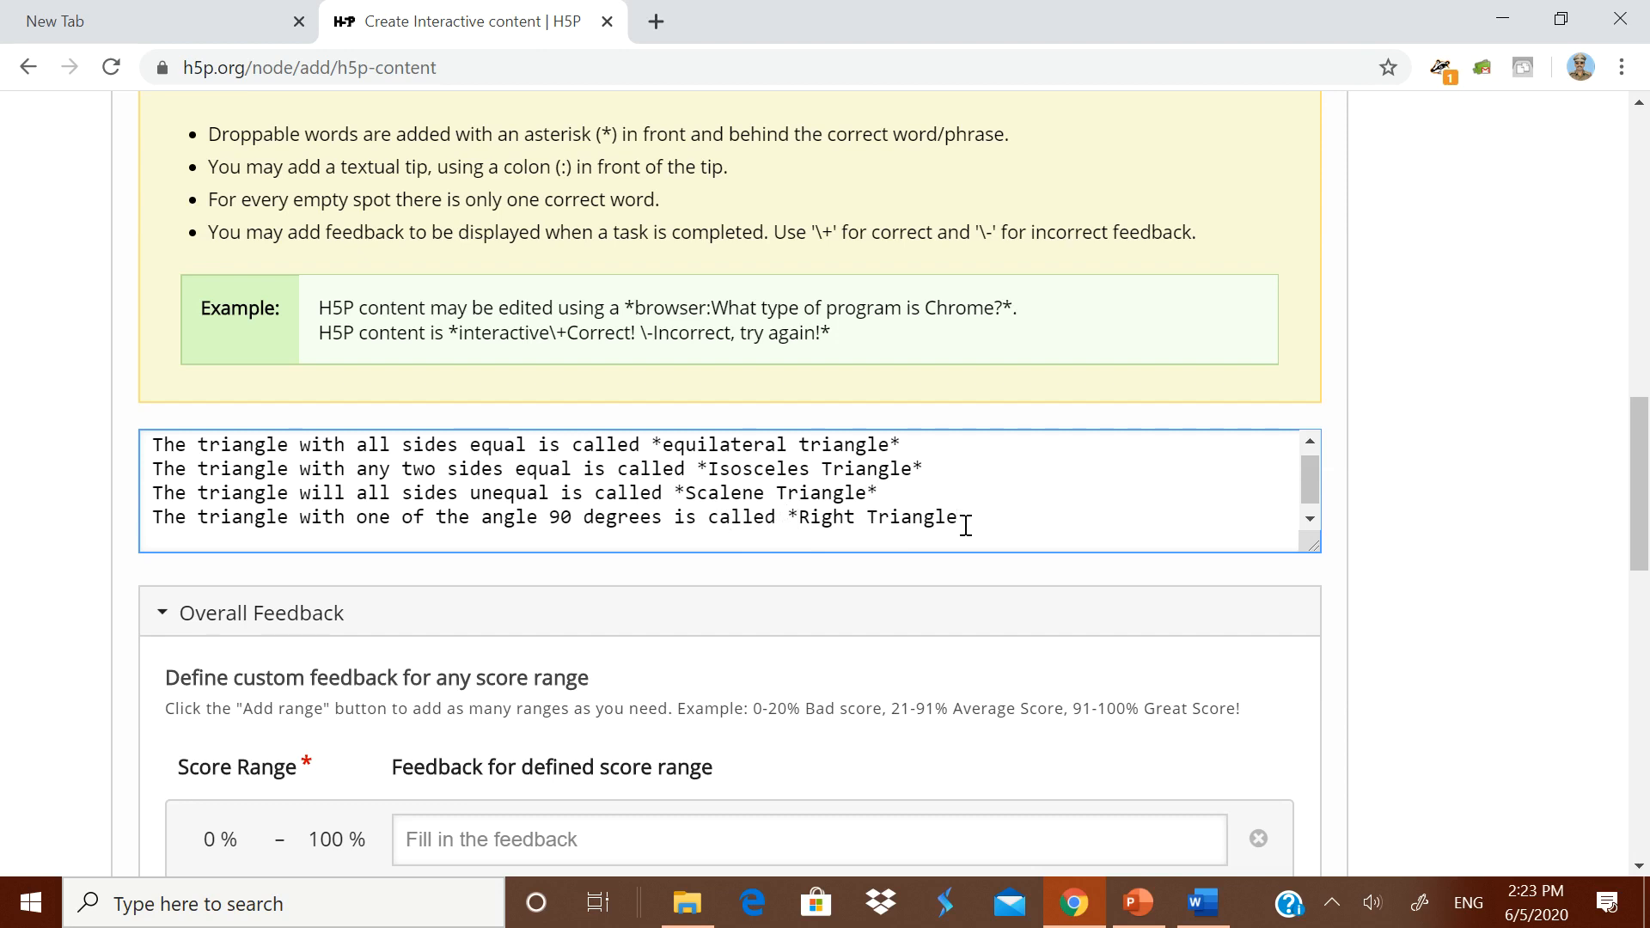
Step: Expand the behavioural settings and the text overrides and translations for review, and save the exercise
{"action": "scroll", "coordinate": [424, 615], "scroll_direction": "down", "scroll_amount": 5}
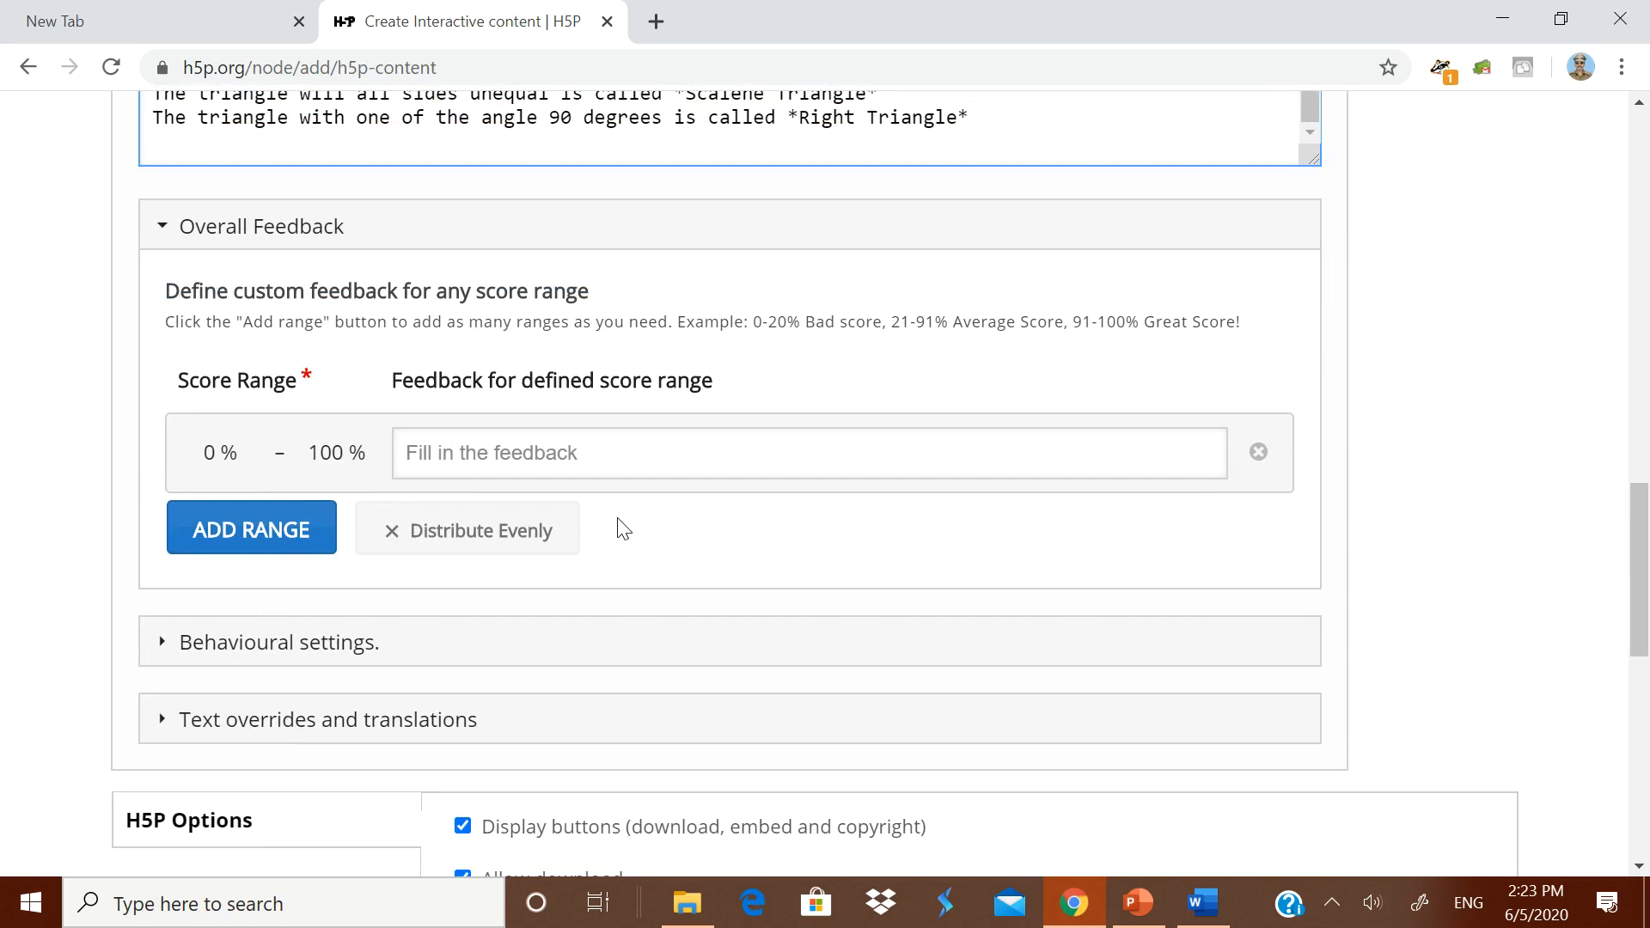
{"action": "scroll", "coordinate": [624, 529], "scroll_direction": "down", "scroll_amount": 3}
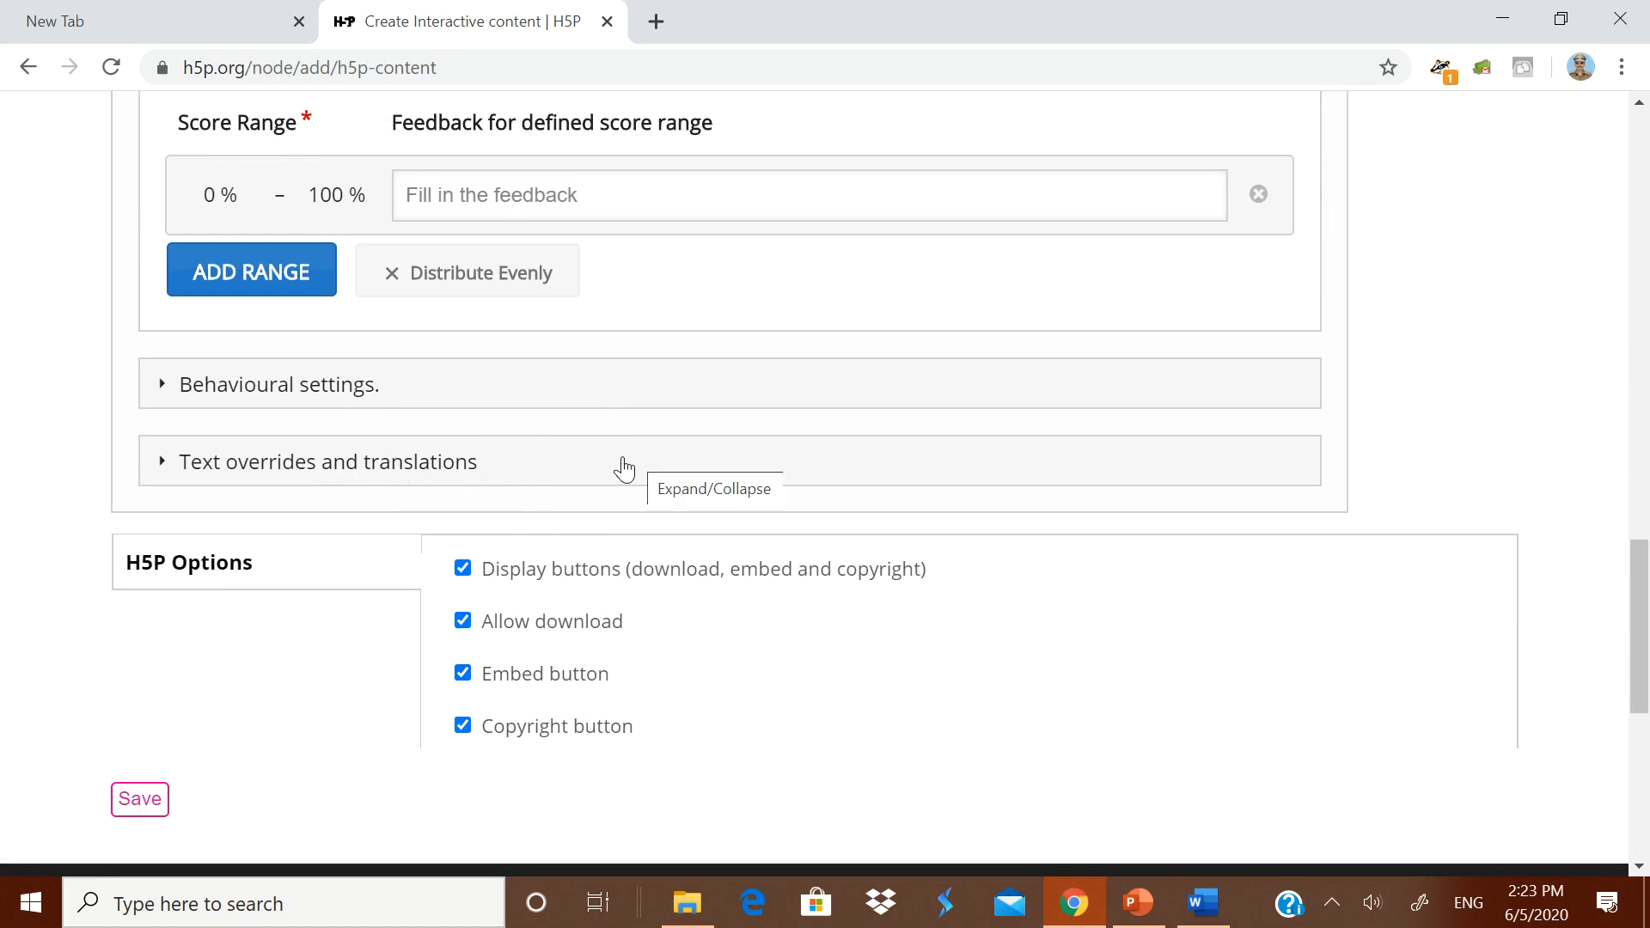
{"action": "left_click", "coordinate": [398, 389]}
{"action": "scroll", "coordinate": [427, 467], "scroll_direction": "down", "scroll_amount": 3}
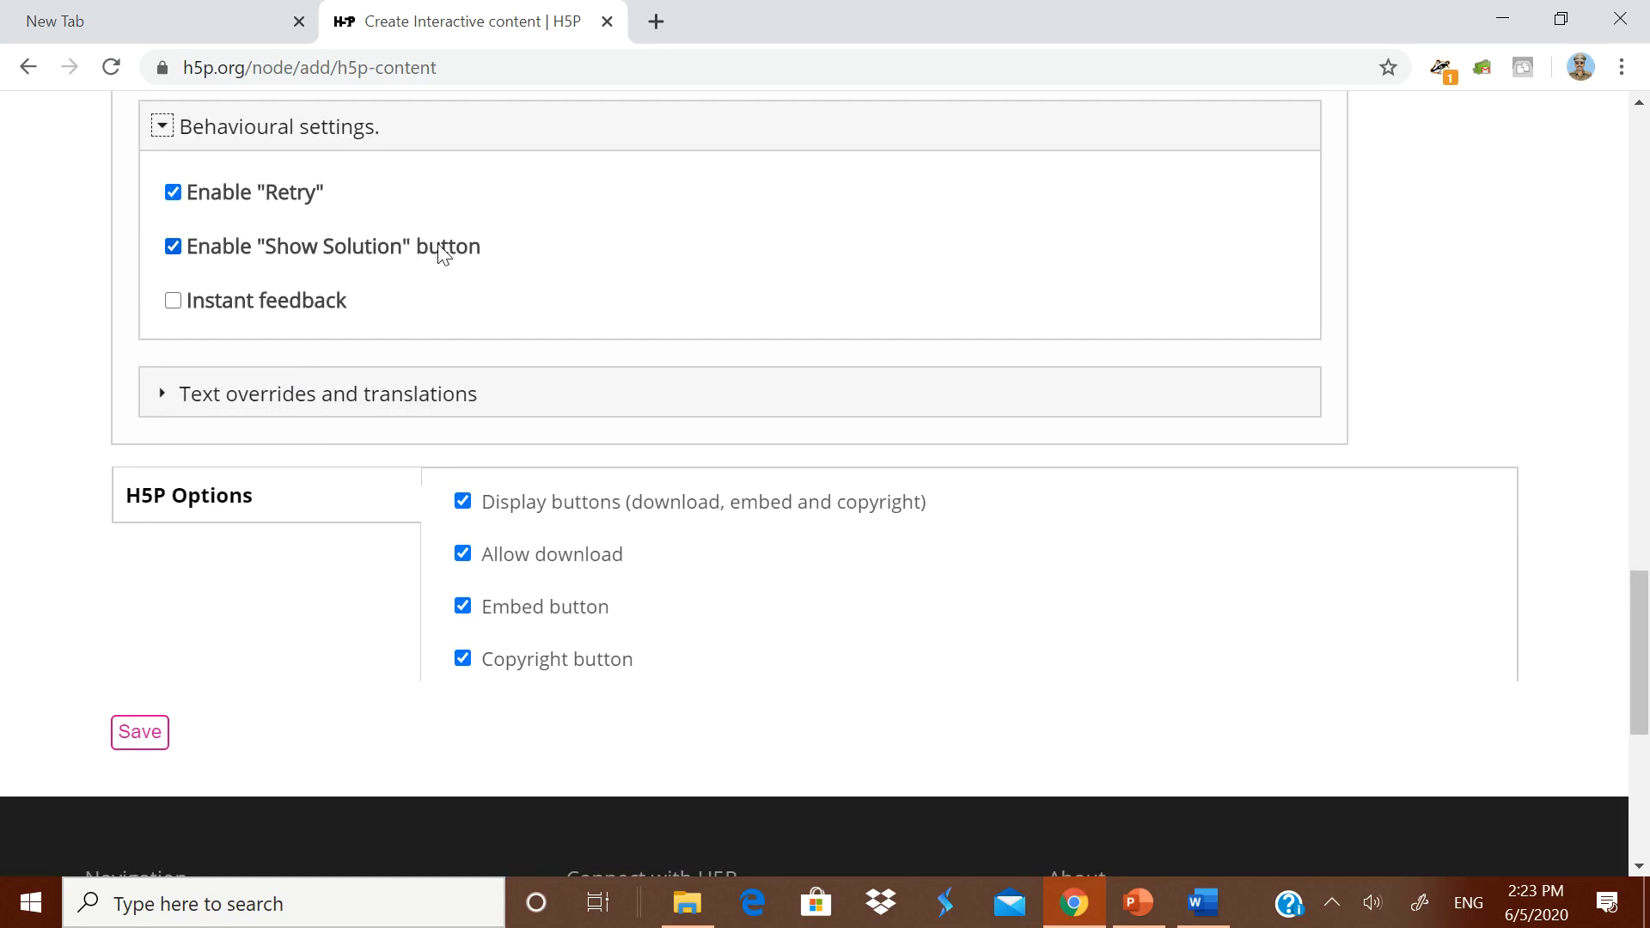
{"action": "left_click", "coordinate": [310, 407]}
{"action": "left_click", "coordinate": [371, 401]}
{"action": "double_click", "coordinate": [317, 401]}
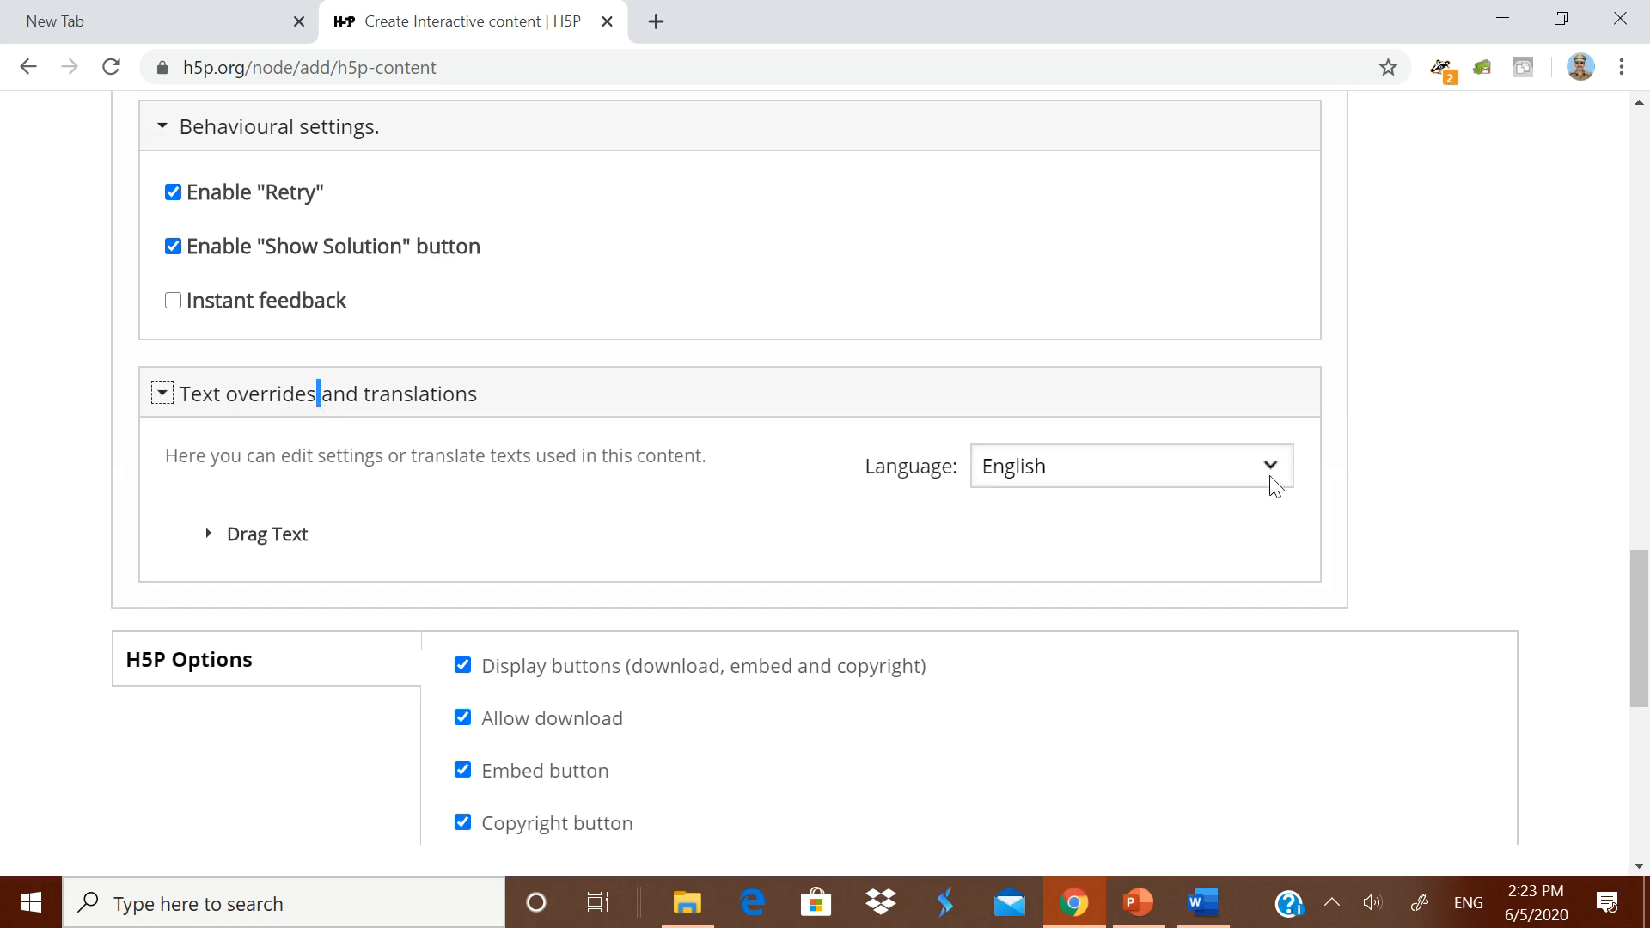
{"action": "scroll", "coordinate": [430, 457], "scroll_direction": "down", "scroll_amount": 3}
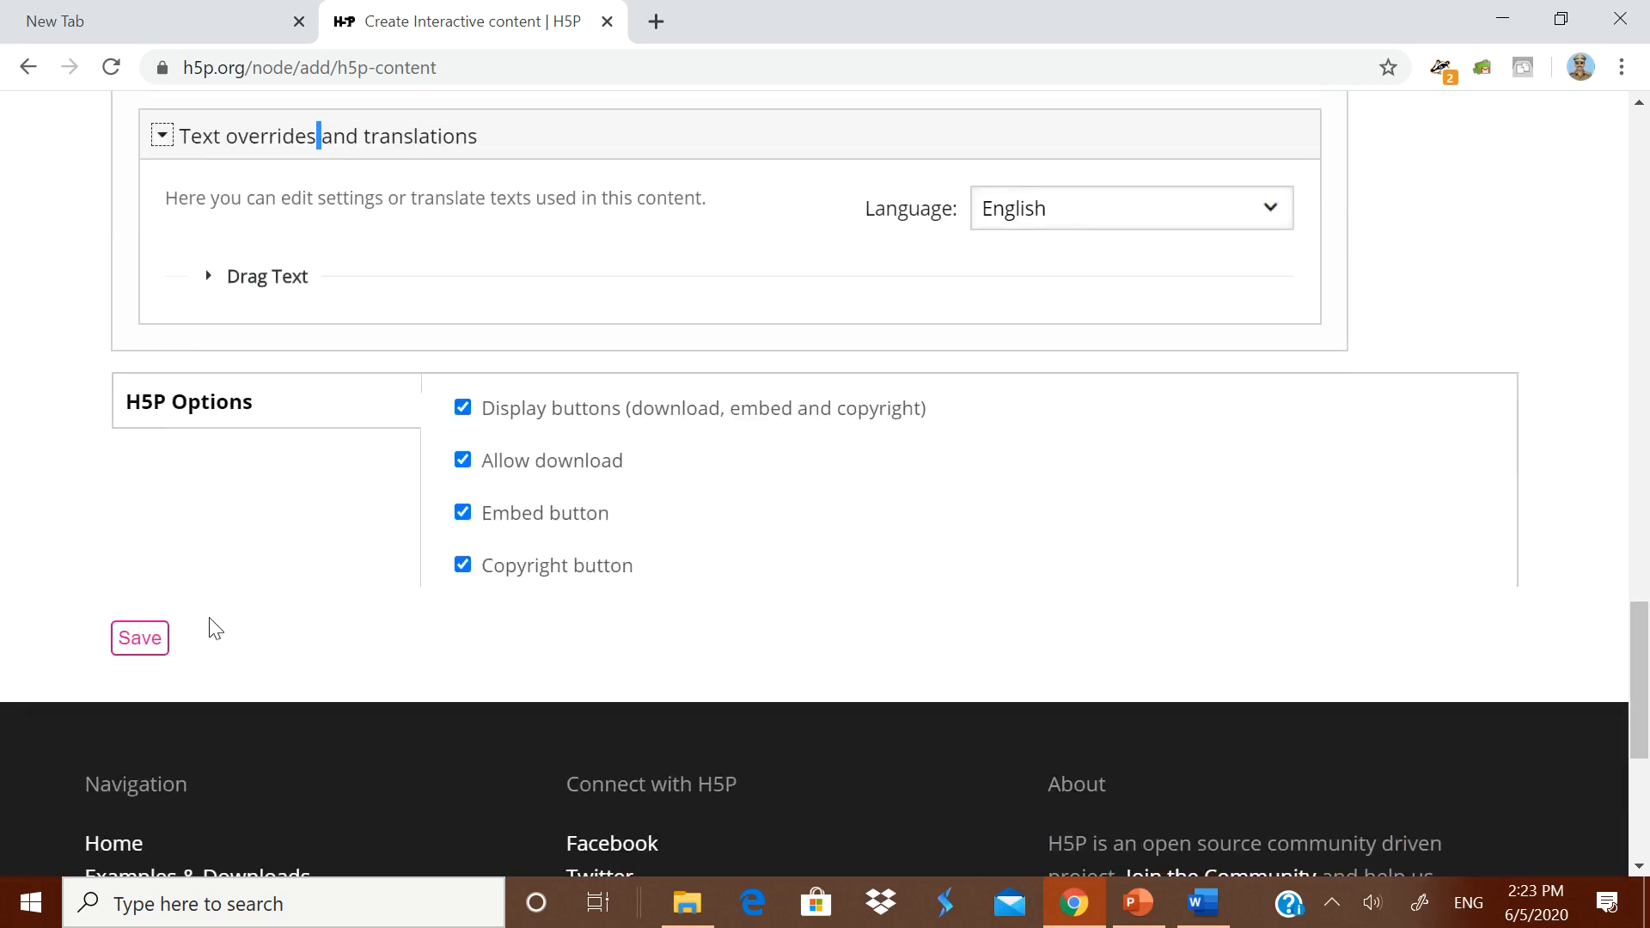
{"action": "left_click", "coordinate": [139, 643]}
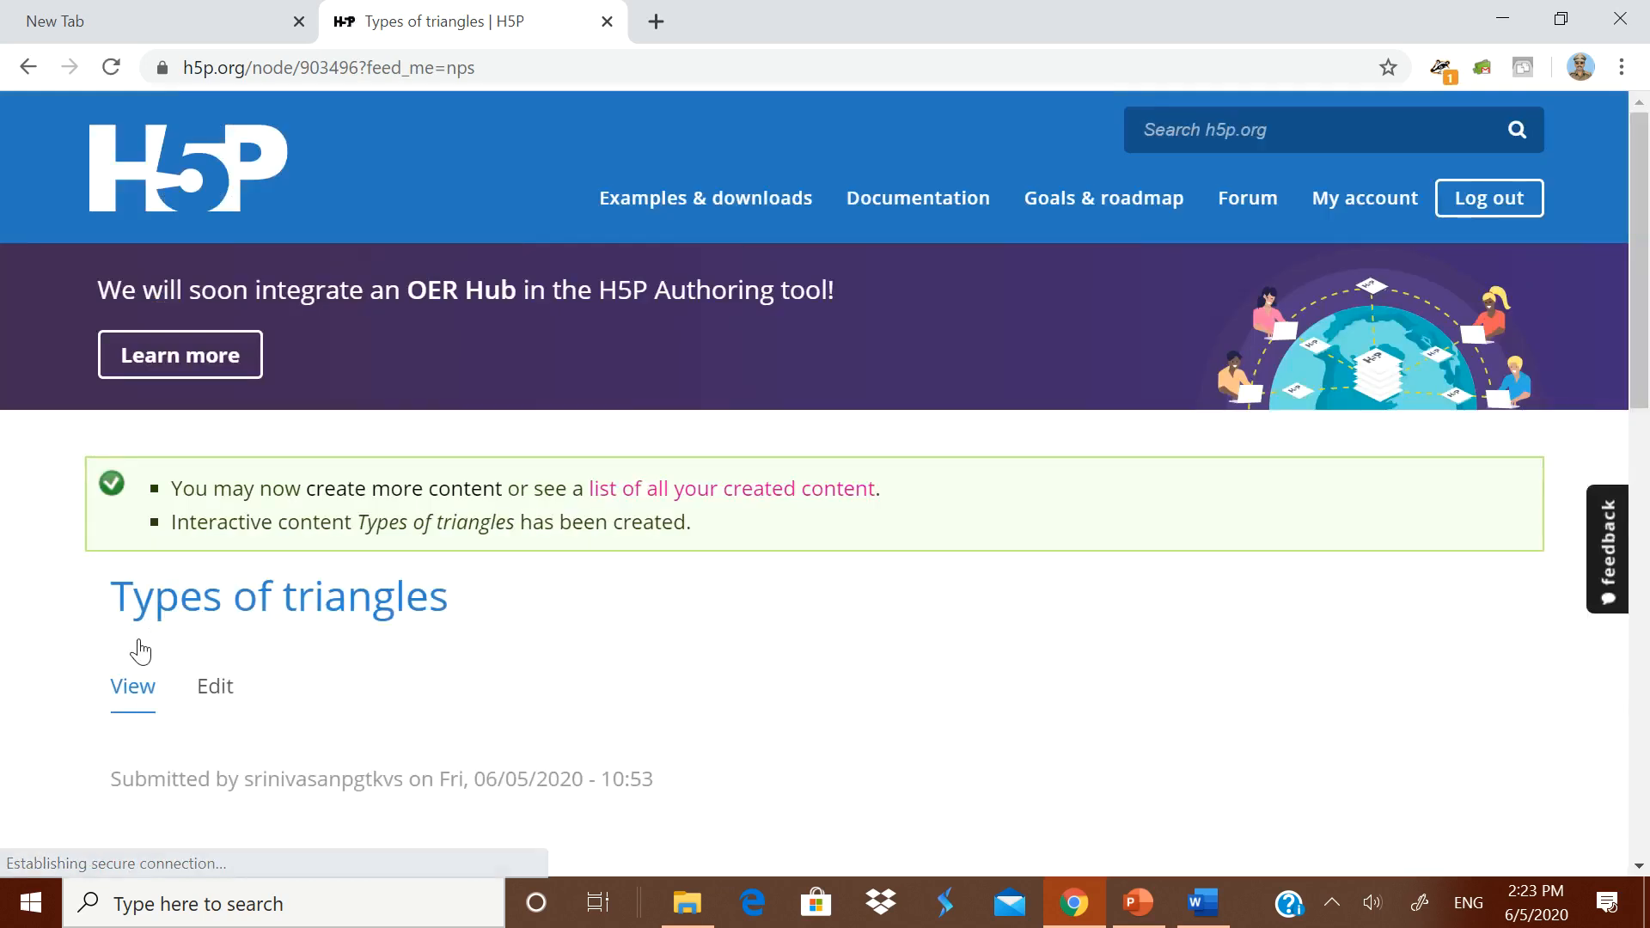
Step: Test the exercise by placing equilateral, Isosceles, Scalene and Right Triangle in the first to fourth blanks in that order, and check the answers
{"action": "scroll", "coordinate": [532, 636], "scroll_direction": "down", "scroll_amount": 3}
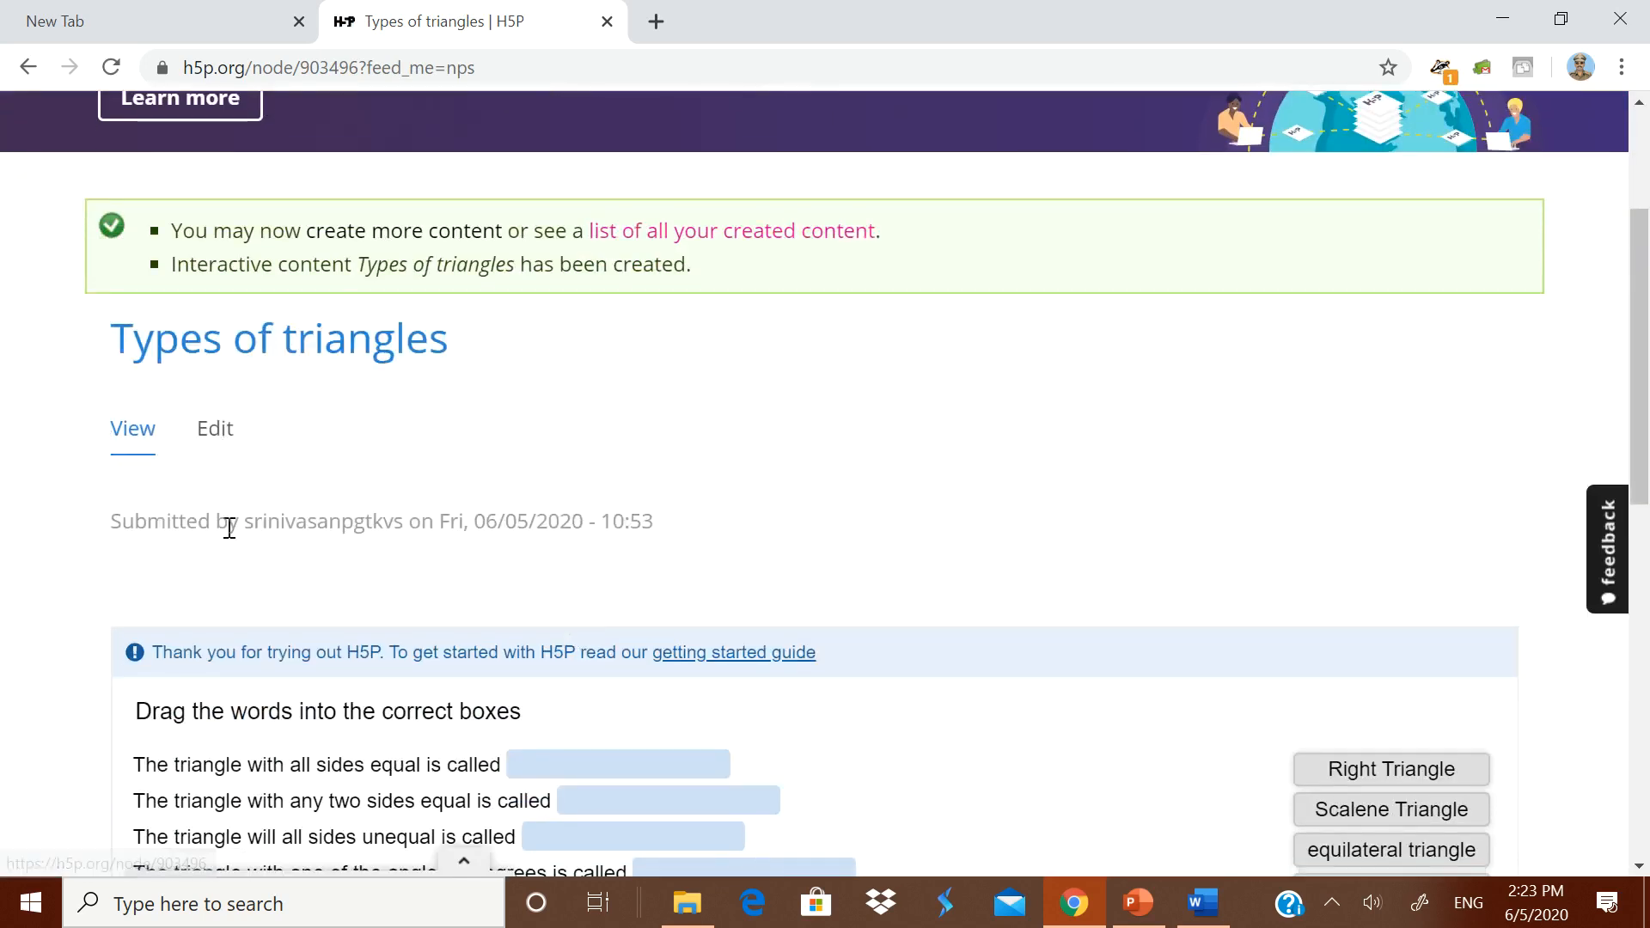
{"action": "scroll", "coordinate": [227, 527], "scroll_direction": "down", "scroll_amount": 5}
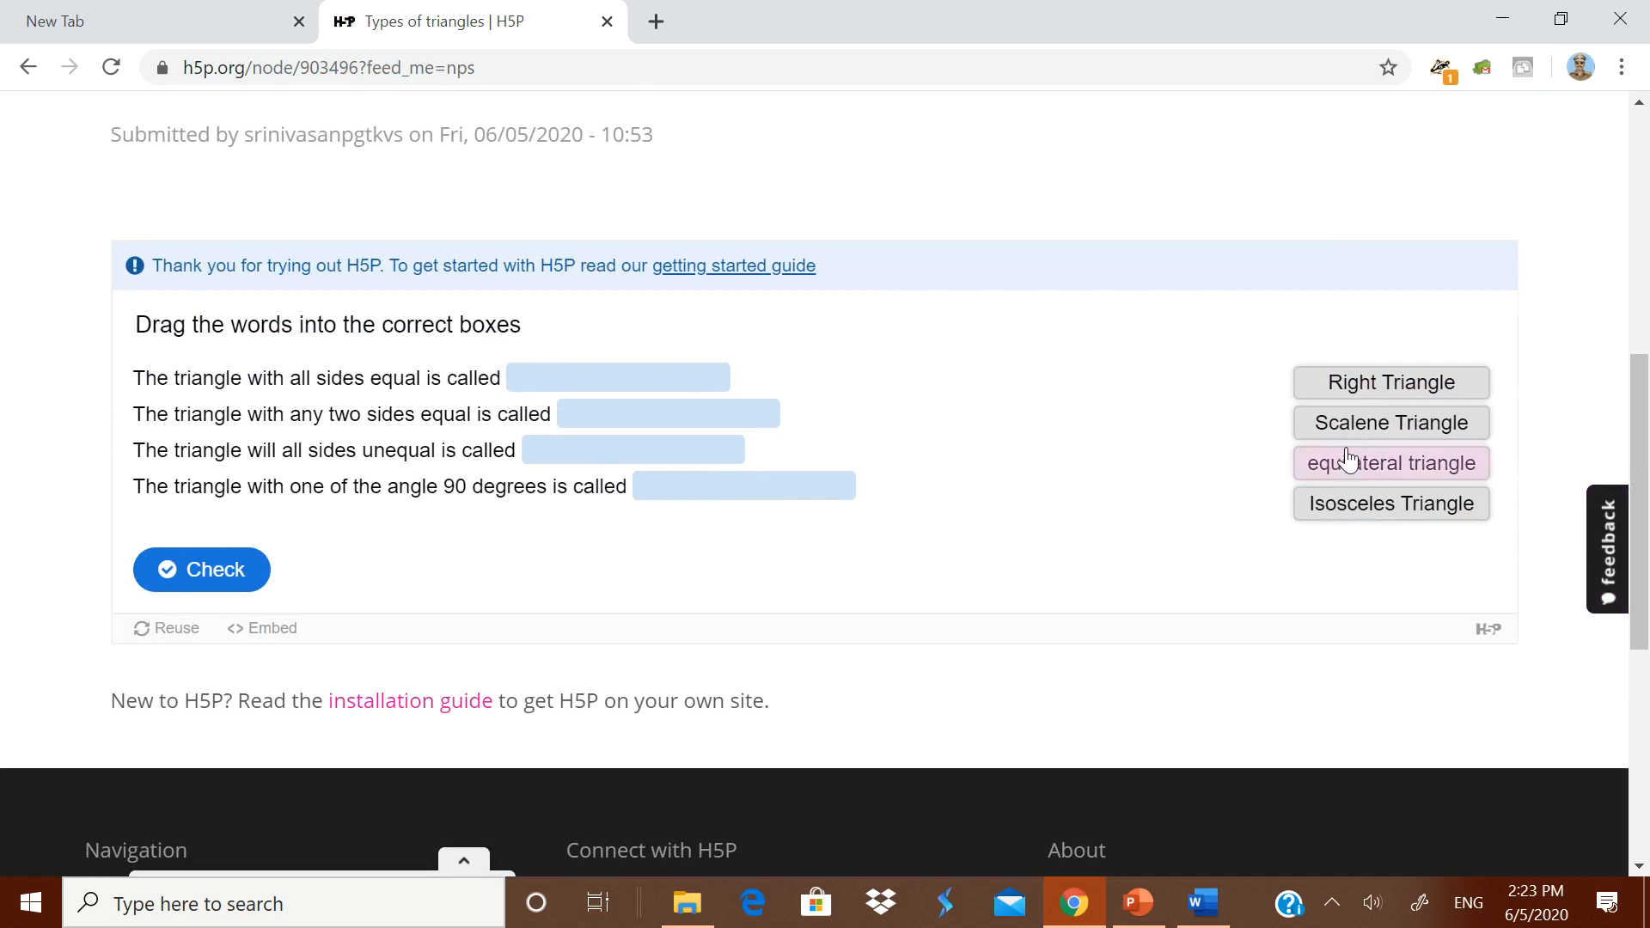
{"action": "left_click_drag", "start_coordinate": [1337, 451], "coordinate": [538, 361]}
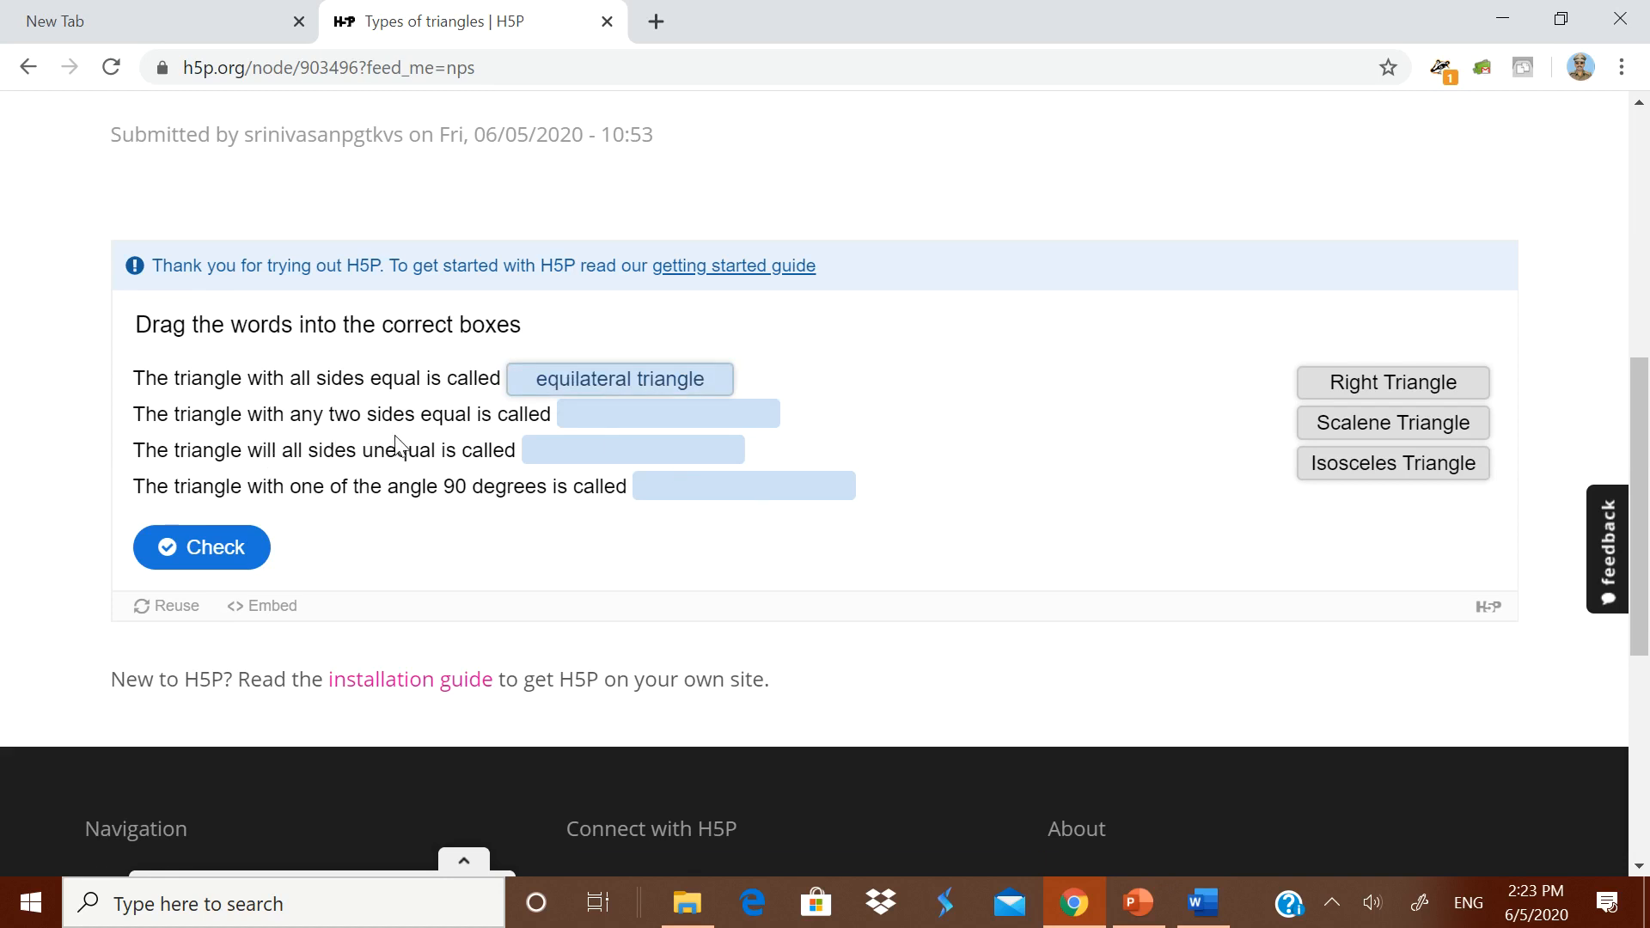
{"action": "left_click_drag", "start_coordinate": [1352, 464], "coordinate": [606, 419]}
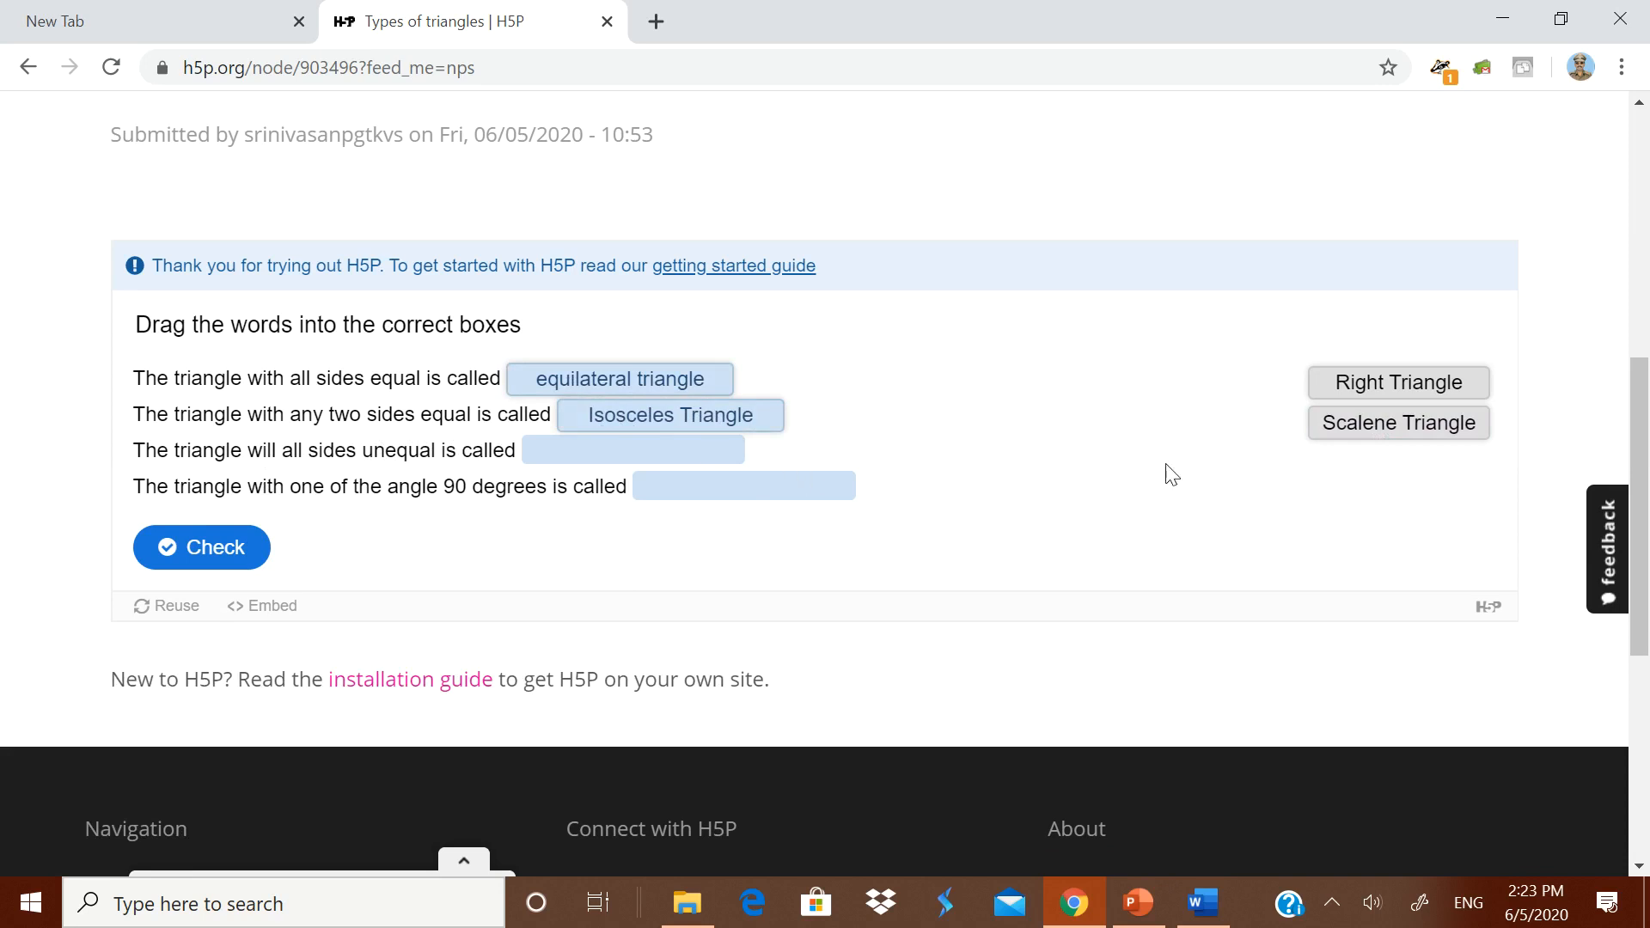
{"action": "left_click_drag", "start_coordinate": [1415, 438], "coordinate": [647, 458]}
{"action": "left_click_drag", "start_coordinate": [1404, 399], "coordinate": [756, 493]}
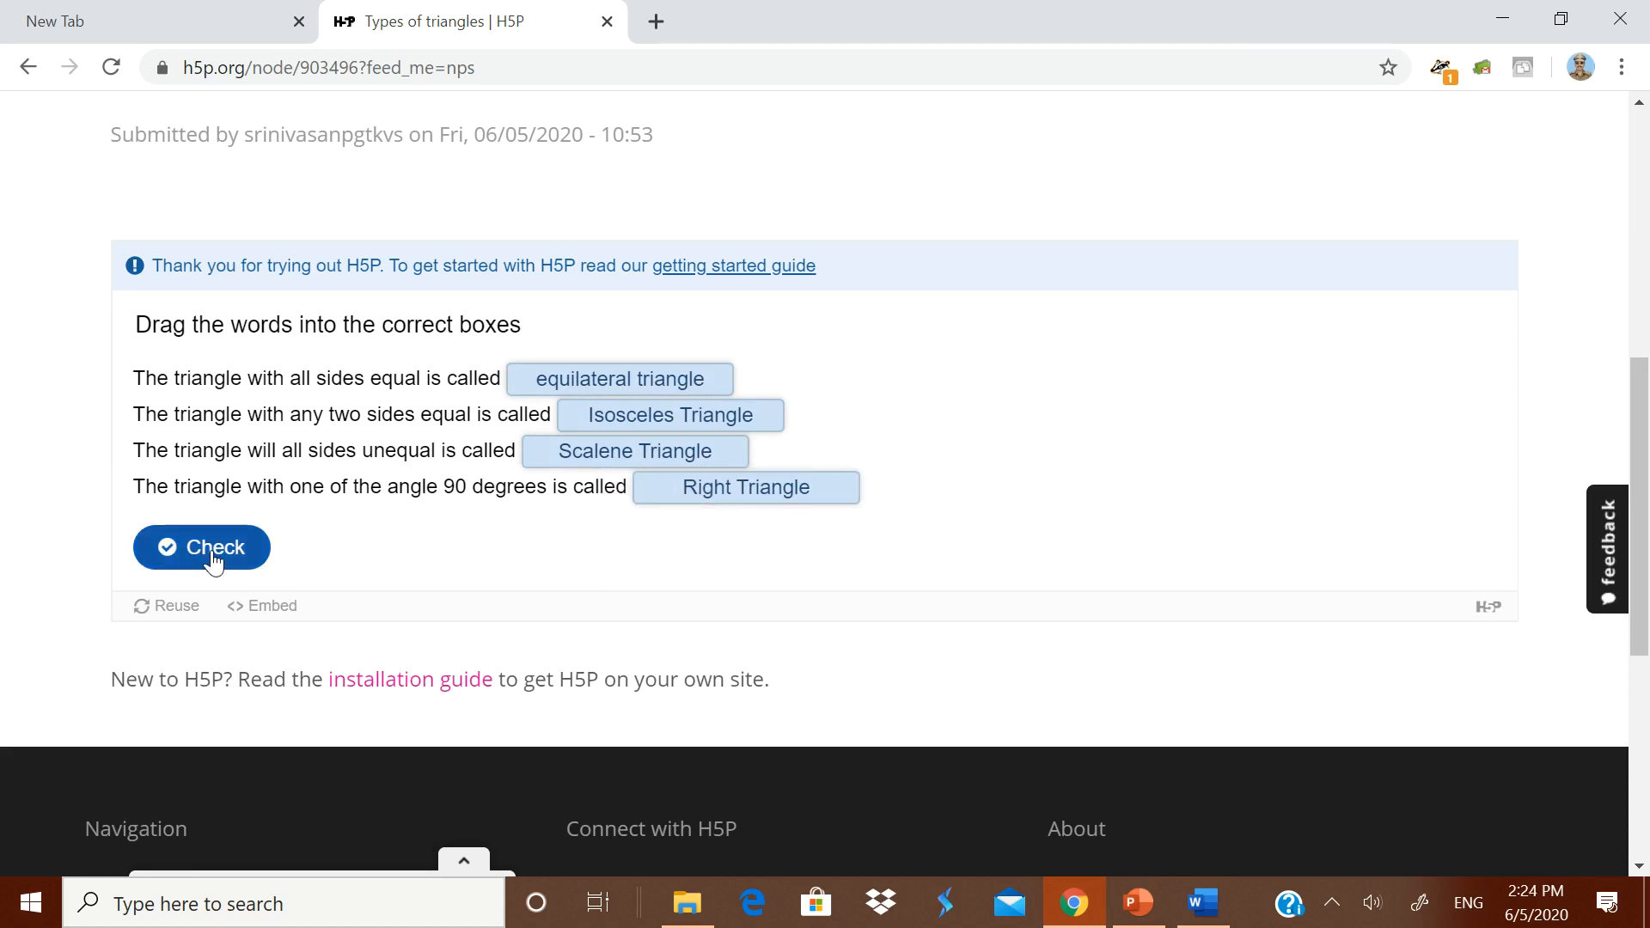
{"action": "left_click", "coordinate": [214, 559]}
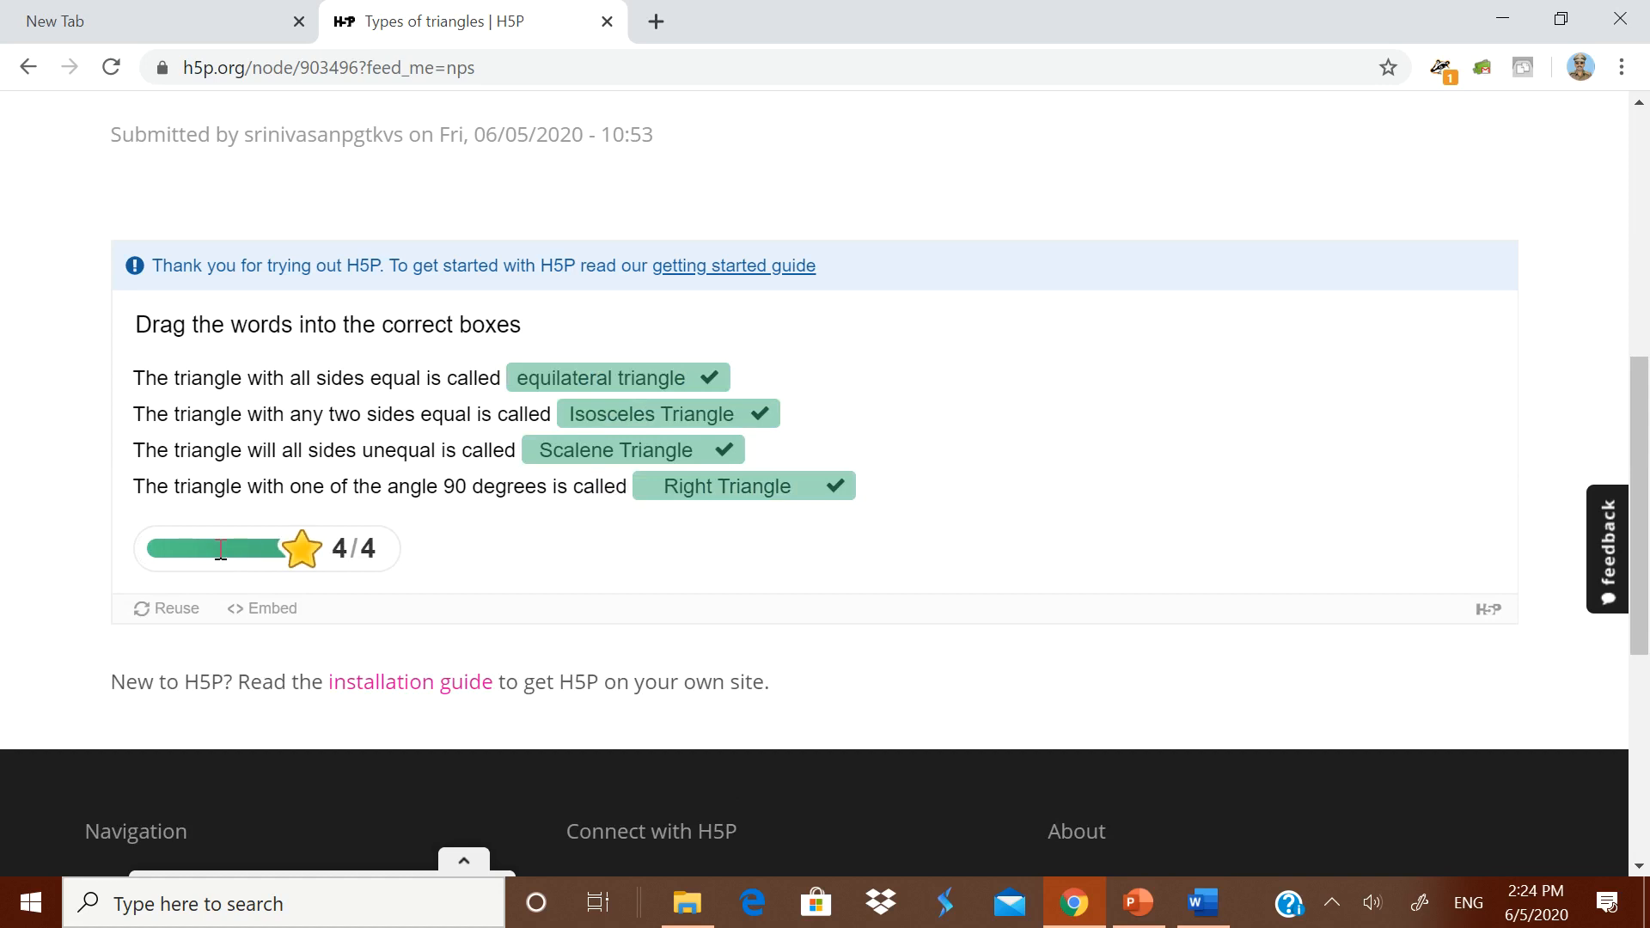
Step: Reopen the Types of triangles exercise for editing, review its text and options, and save it again
{"action": "scroll", "coordinate": [1057, 556], "scroll_direction": "up", "scroll_amount": 7}
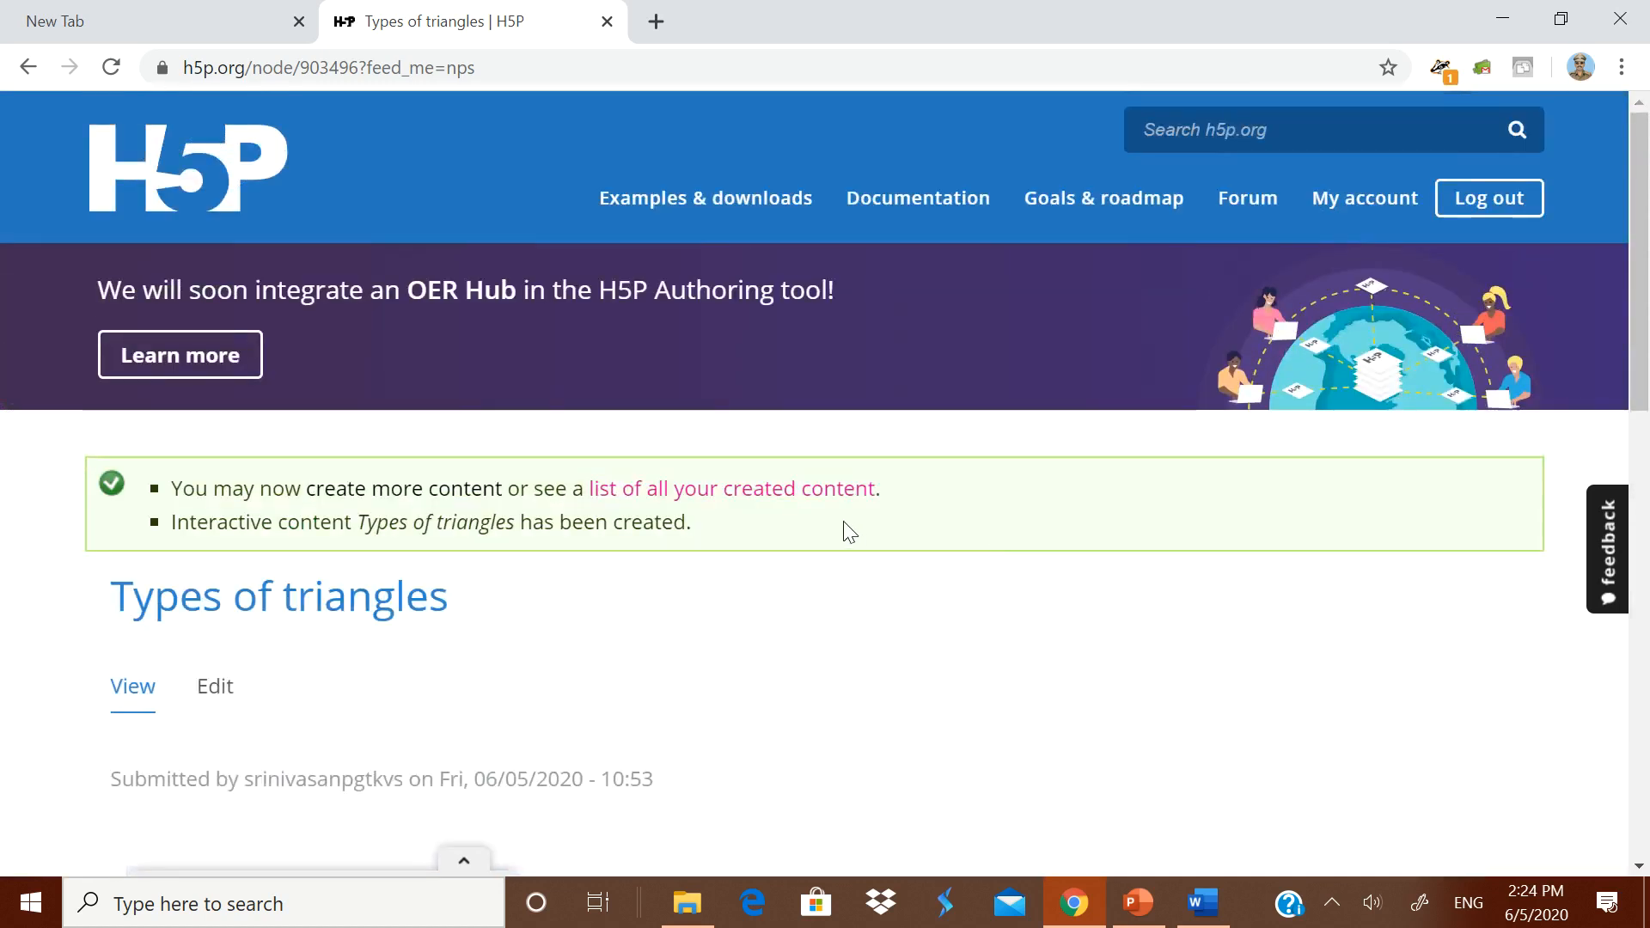
{"action": "scroll", "coordinate": [1046, 714], "scroll_direction": "down", "scroll_amount": 5}
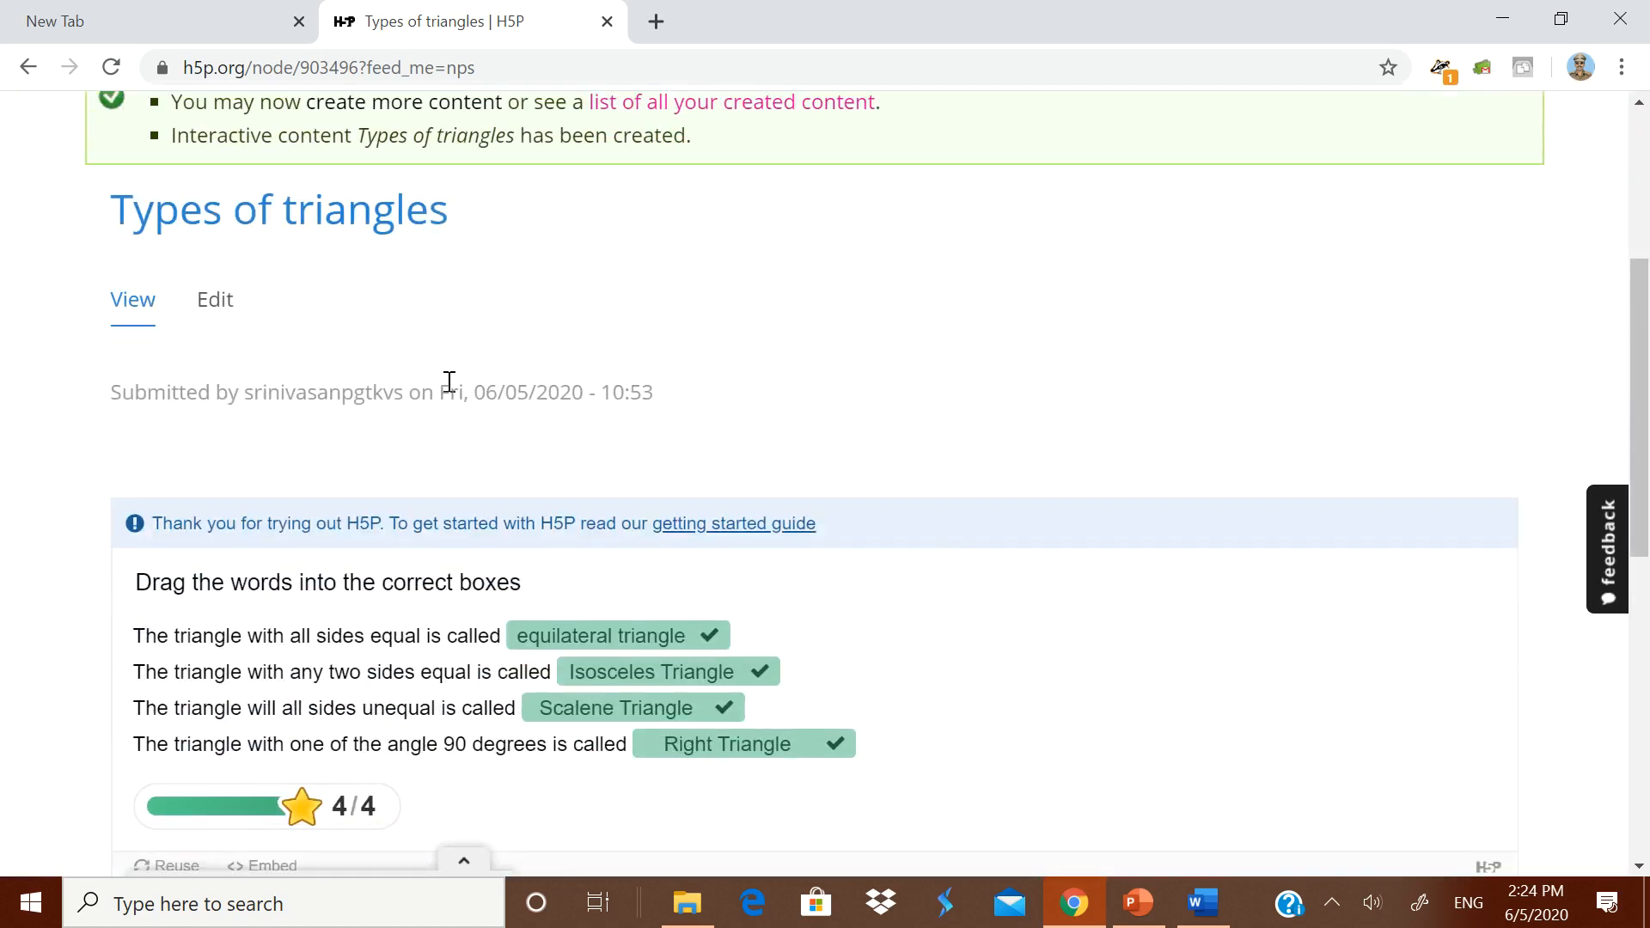
{"action": "scroll", "coordinate": [920, 399], "scroll_direction": "down", "scroll_amount": 3}
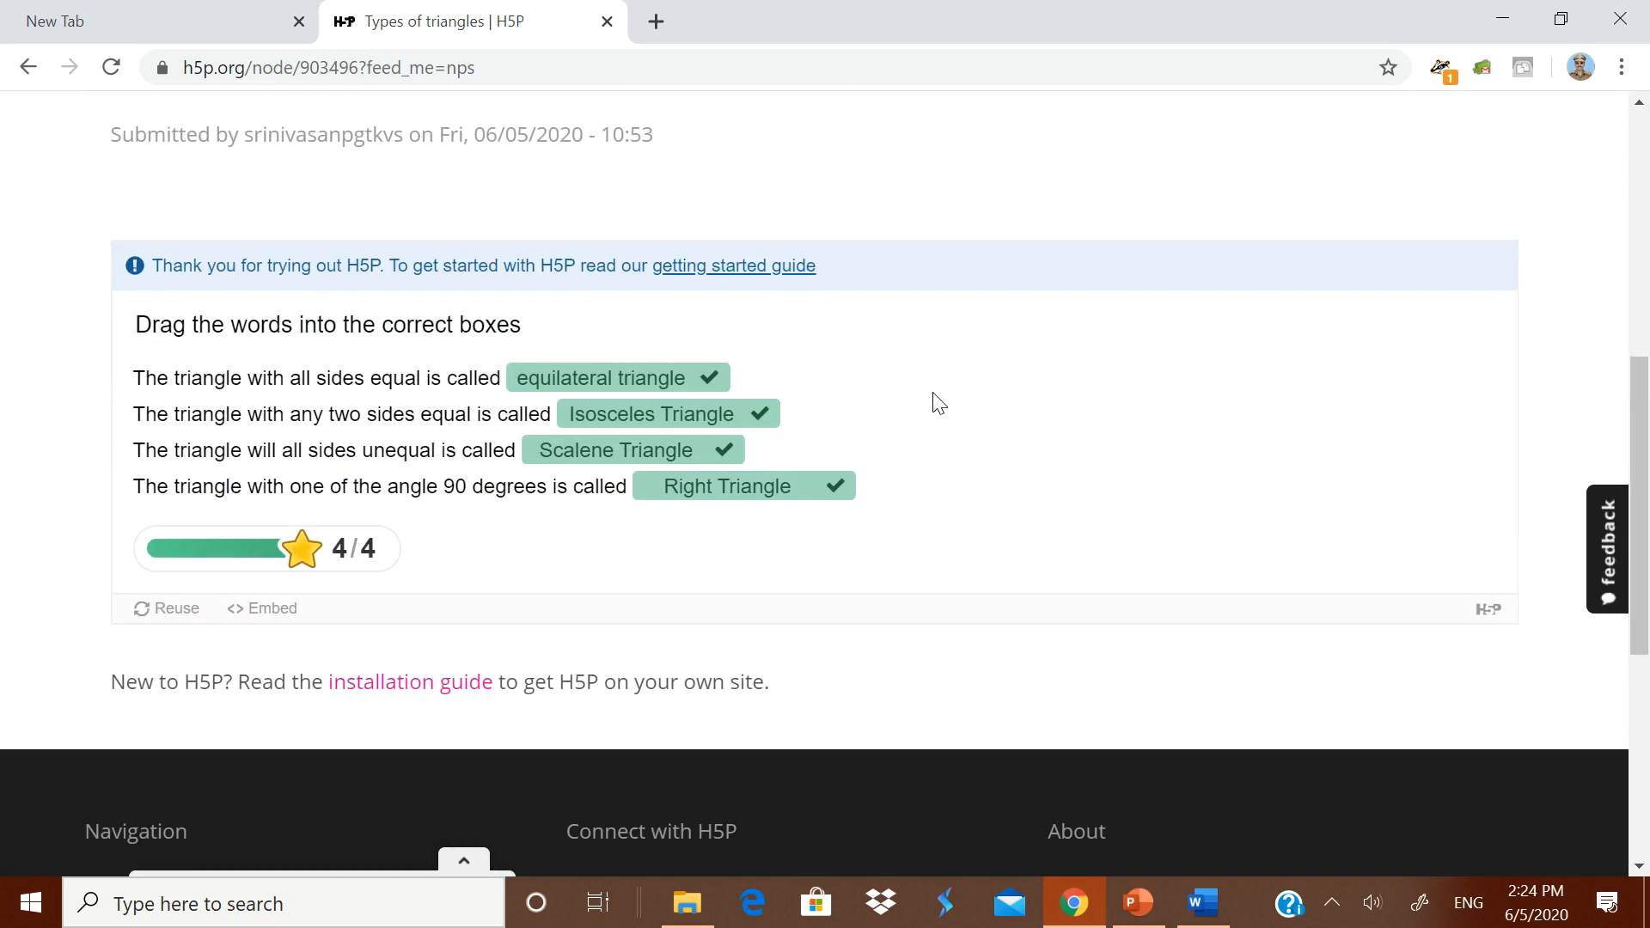
{"action": "scroll", "coordinate": [939, 402], "scroll_direction": "up", "scroll_amount": 3}
{"action": "left_click", "coordinate": [213, 301]}
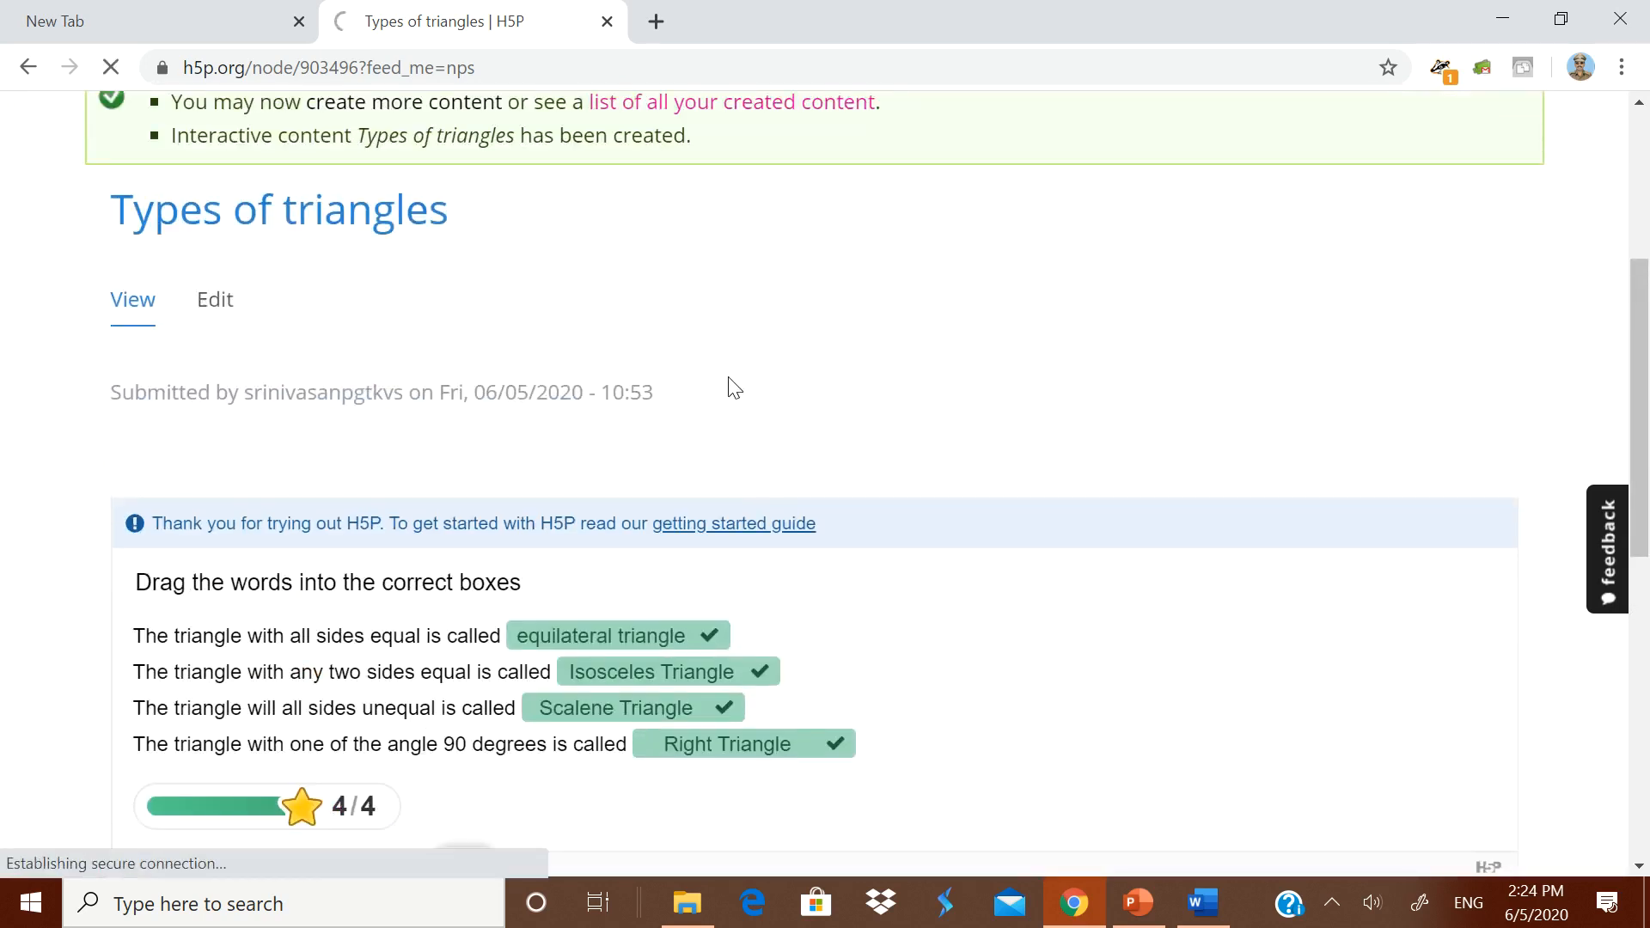
{"action": "scroll", "coordinate": [731, 382], "scroll_direction": "down", "scroll_amount": 3}
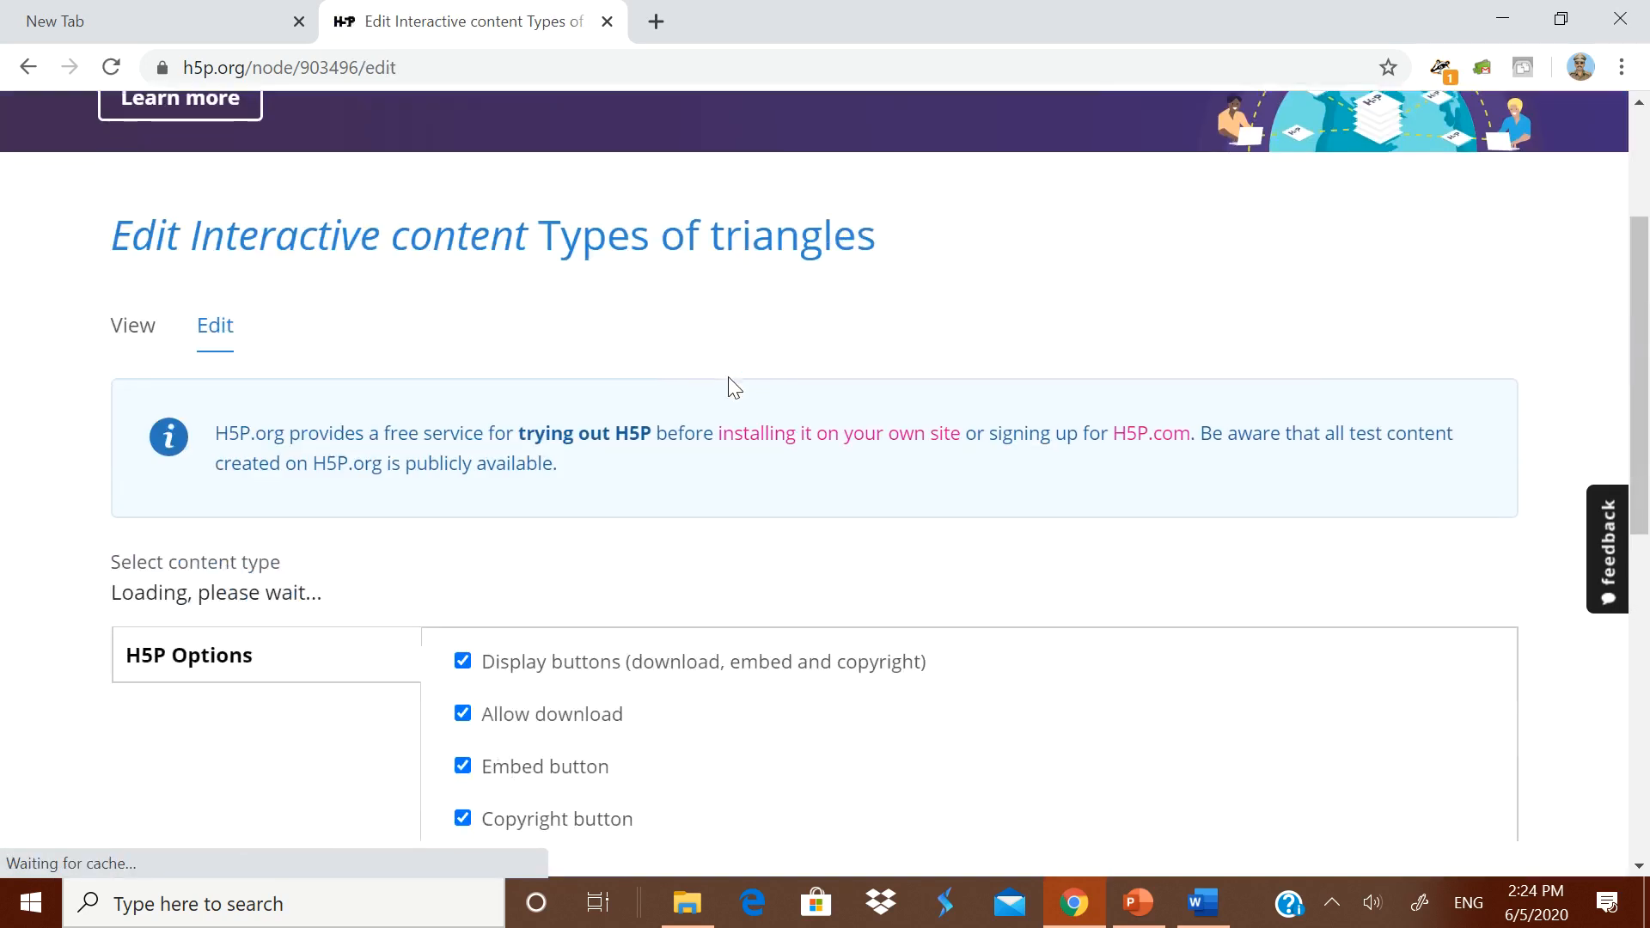
{"action": "scroll", "coordinate": [730, 387], "scroll_direction": "down", "scroll_amount": 5}
{"action": "scroll", "coordinate": [381, 464], "scroll_direction": "down", "scroll_amount": 3}
{"action": "scroll", "coordinate": [398, 538], "scroll_direction": "up", "scroll_amount": 1}
{"action": "scroll", "coordinate": [409, 575], "scroll_direction": "down", "scroll_amount": 7}
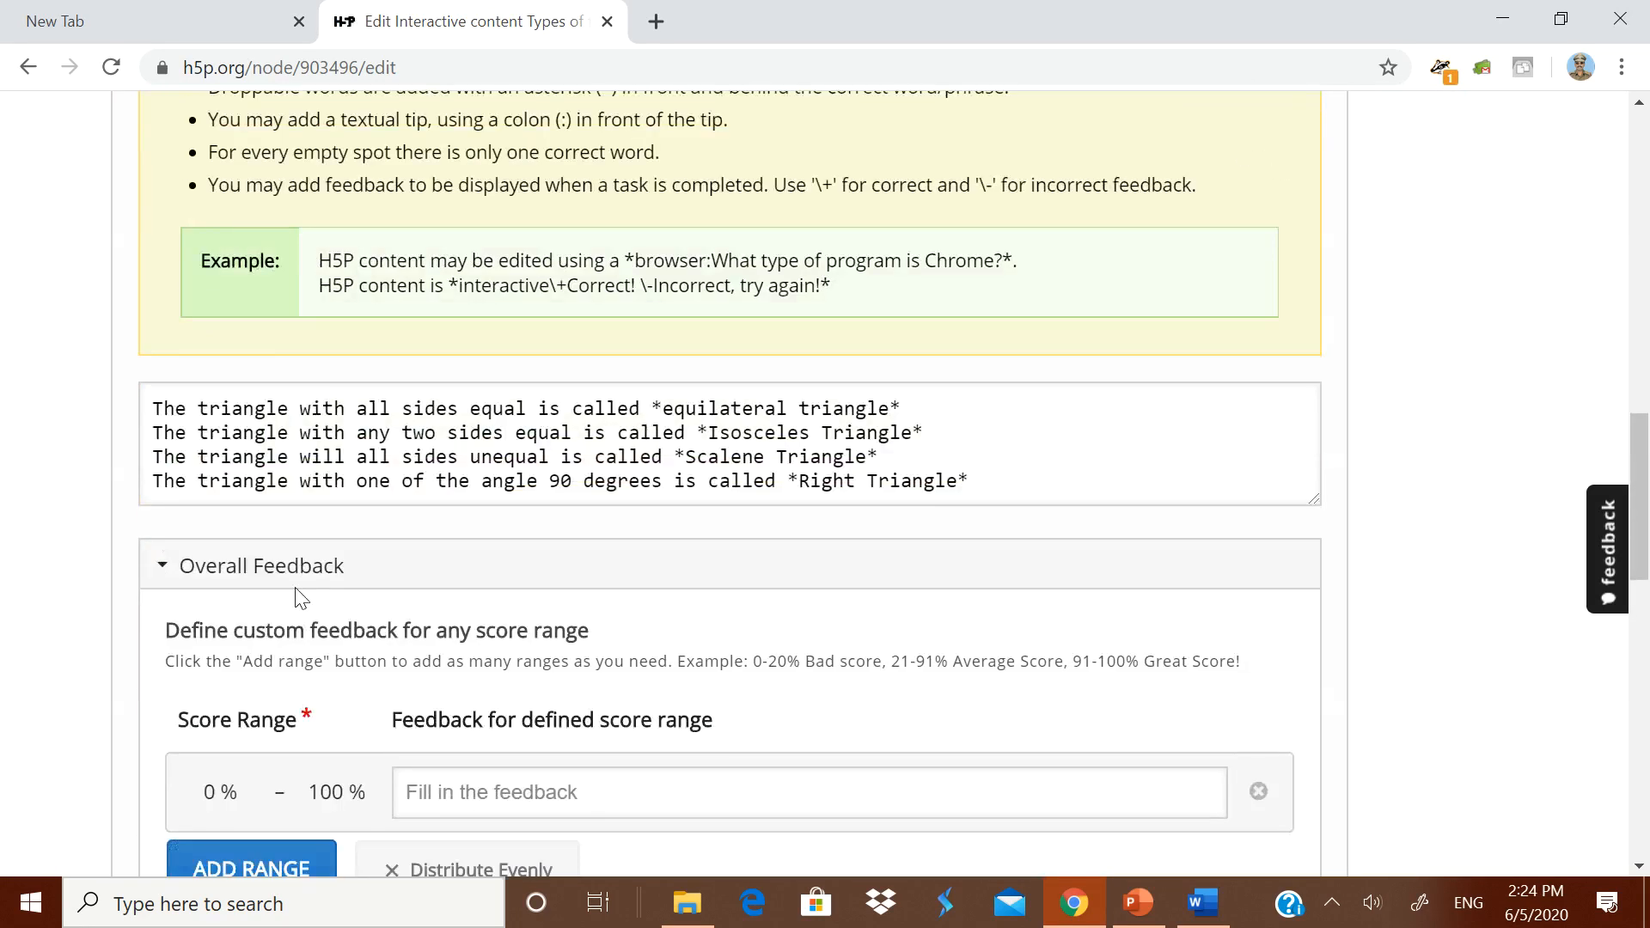
{"action": "scroll", "coordinate": [892, 444], "scroll_direction": "down", "scroll_amount": 2}
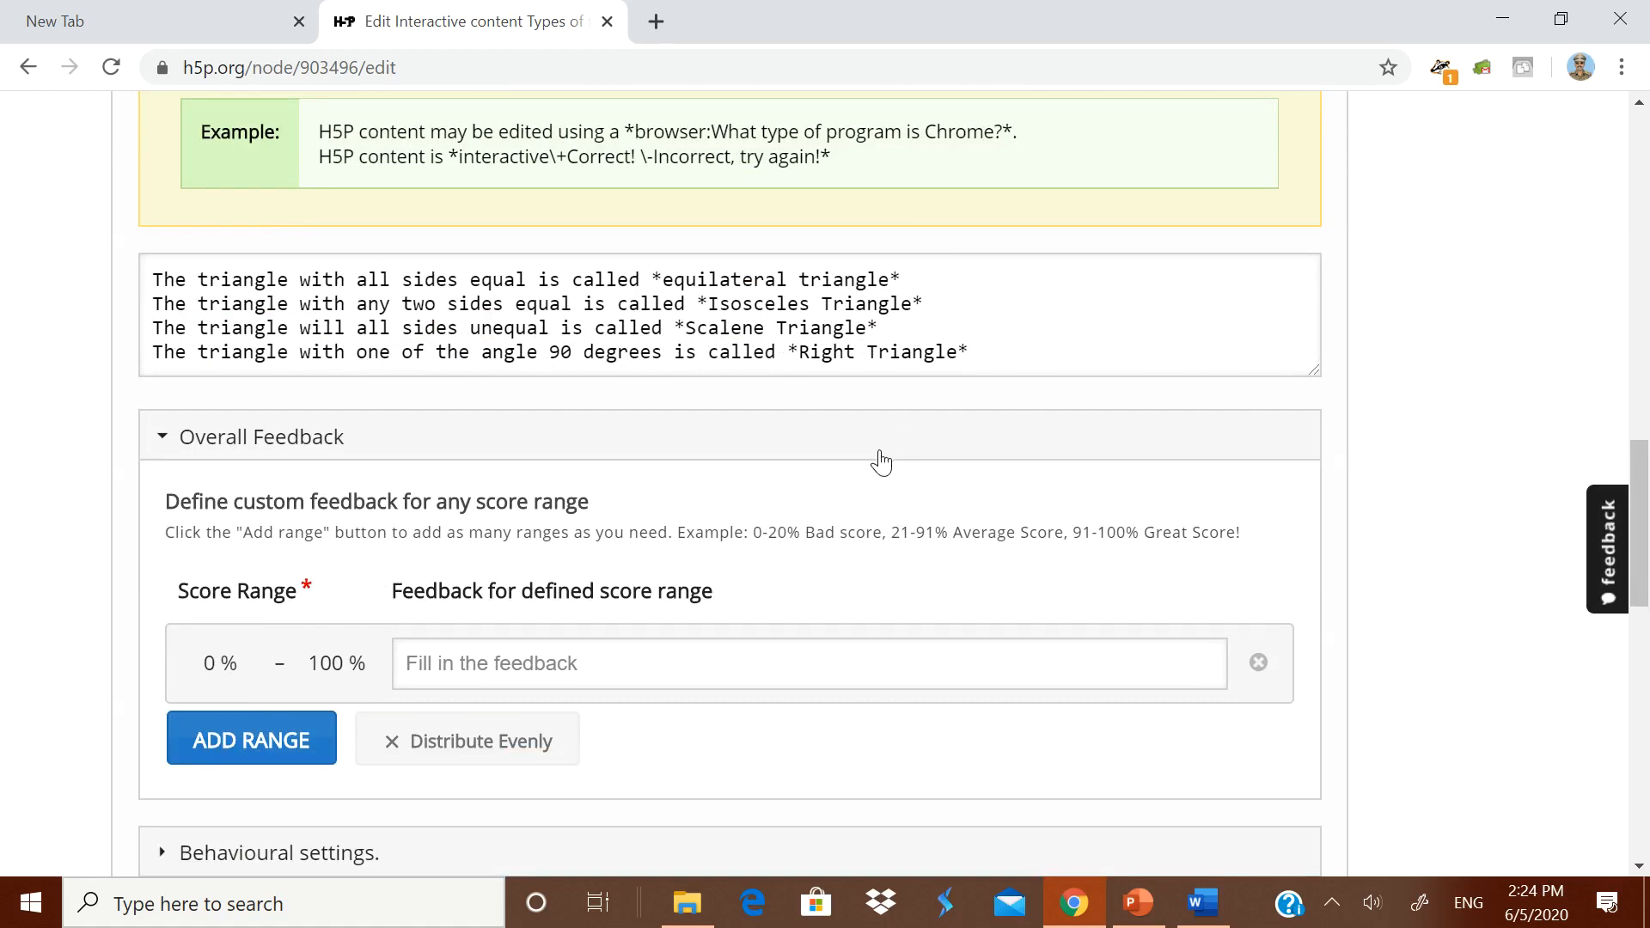
{"action": "scroll", "coordinate": [876, 464], "scroll_direction": "down", "scroll_amount": 3}
{"action": "scroll", "coordinate": [858, 456], "scroll_direction": "down", "scroll_amount": 5}
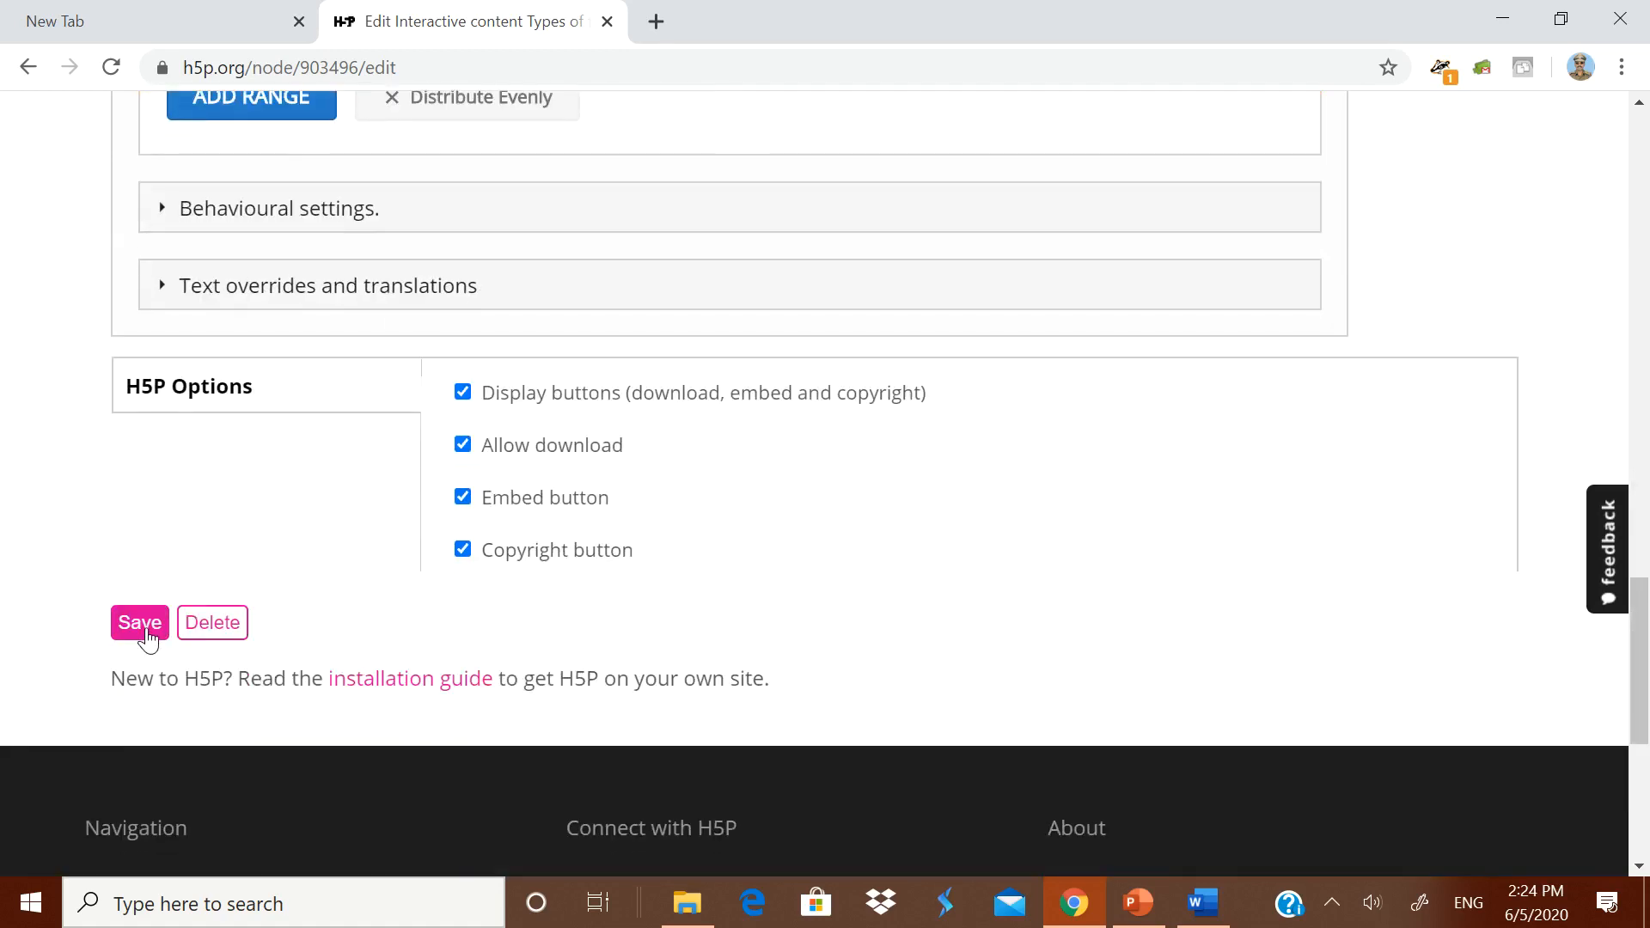
{"action": "left_click", "coordinate": [154, 633]}
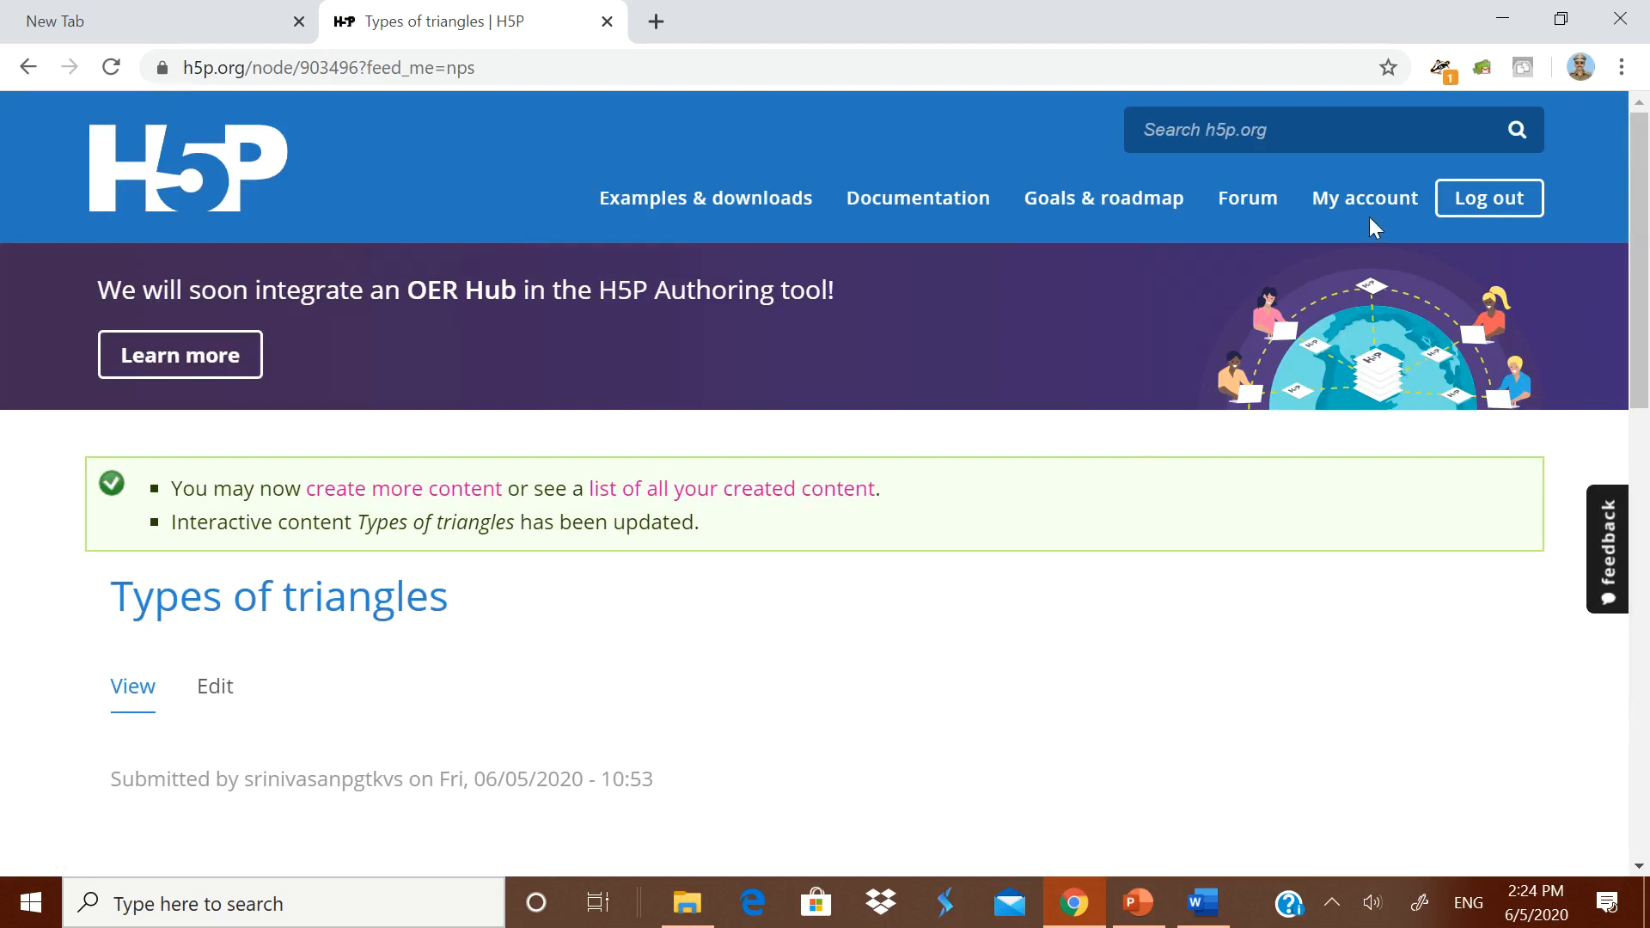
Step: Open the Types of triangles exercise from the recent content listed in the H5P account
{"action": "left_click", "coordinate": [1366, 218]}
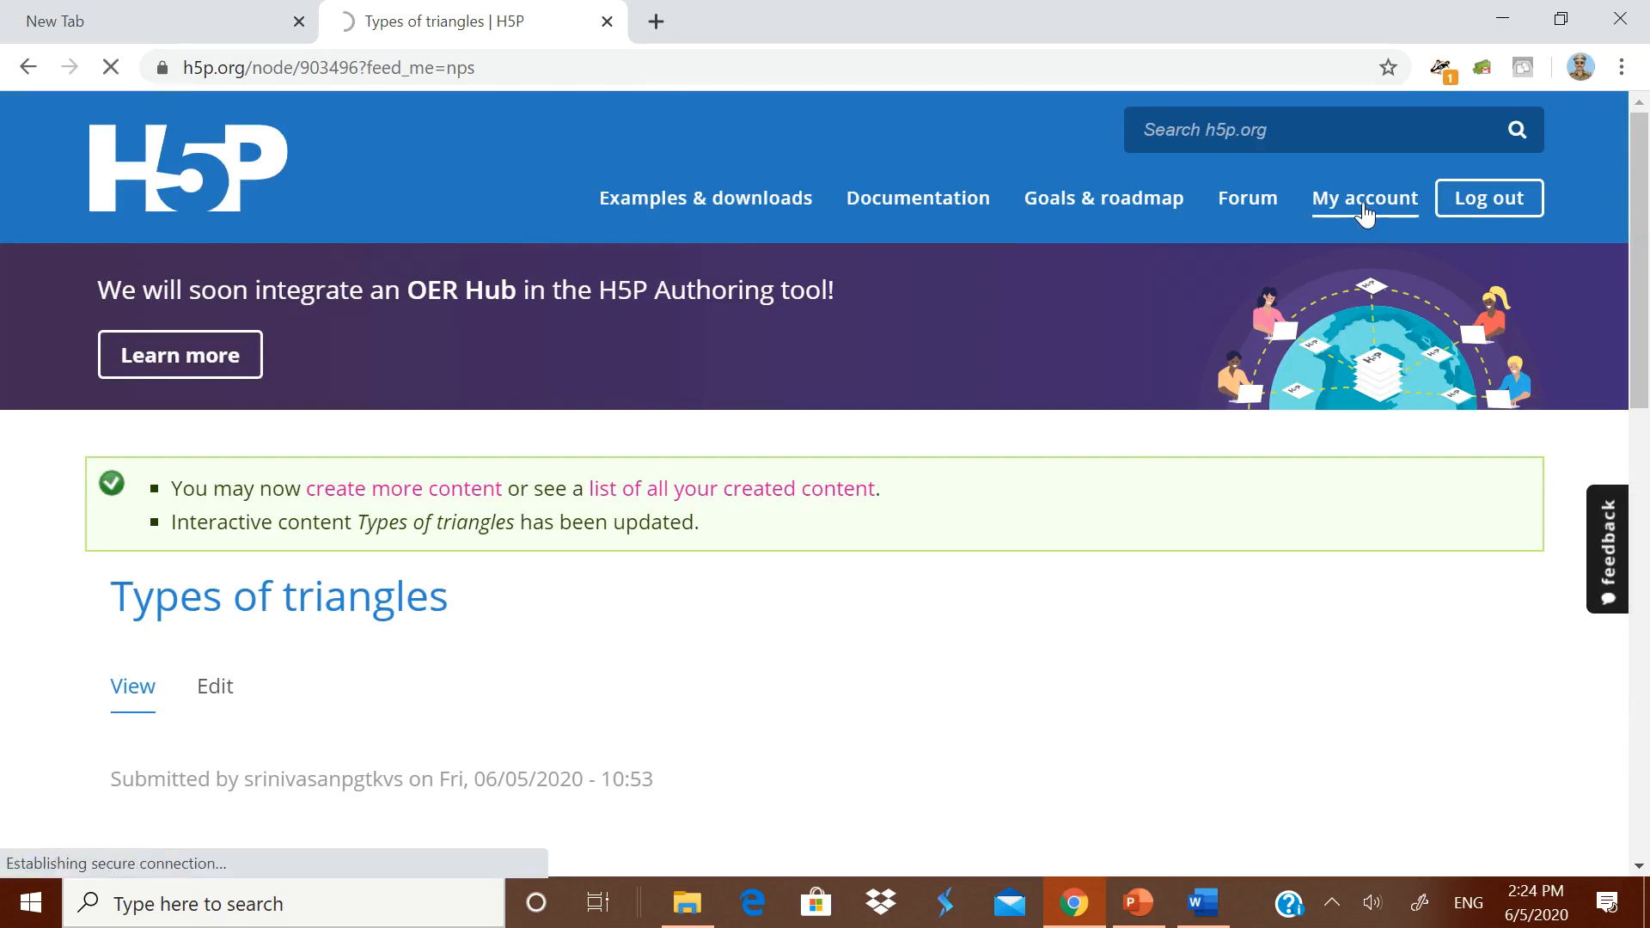
{"action": "scroll", "coordinate": [860, 520], "scroll_direction": "down", "scroll_amount": 6}
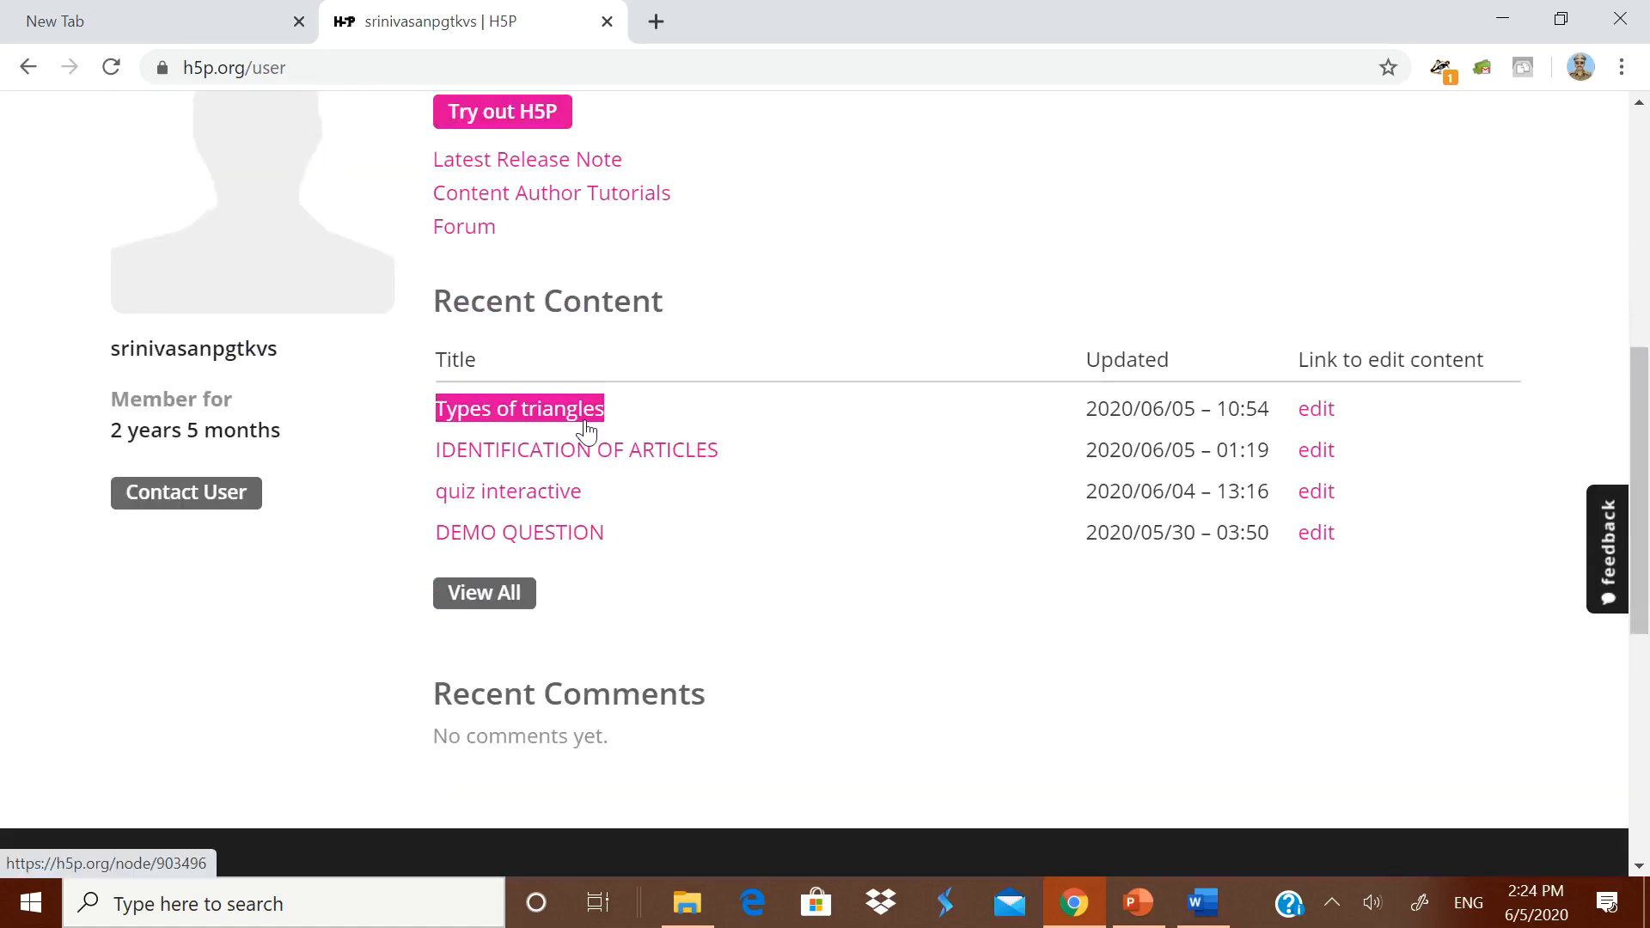
{"action": "left_click", "coordinate": [538, 418]}
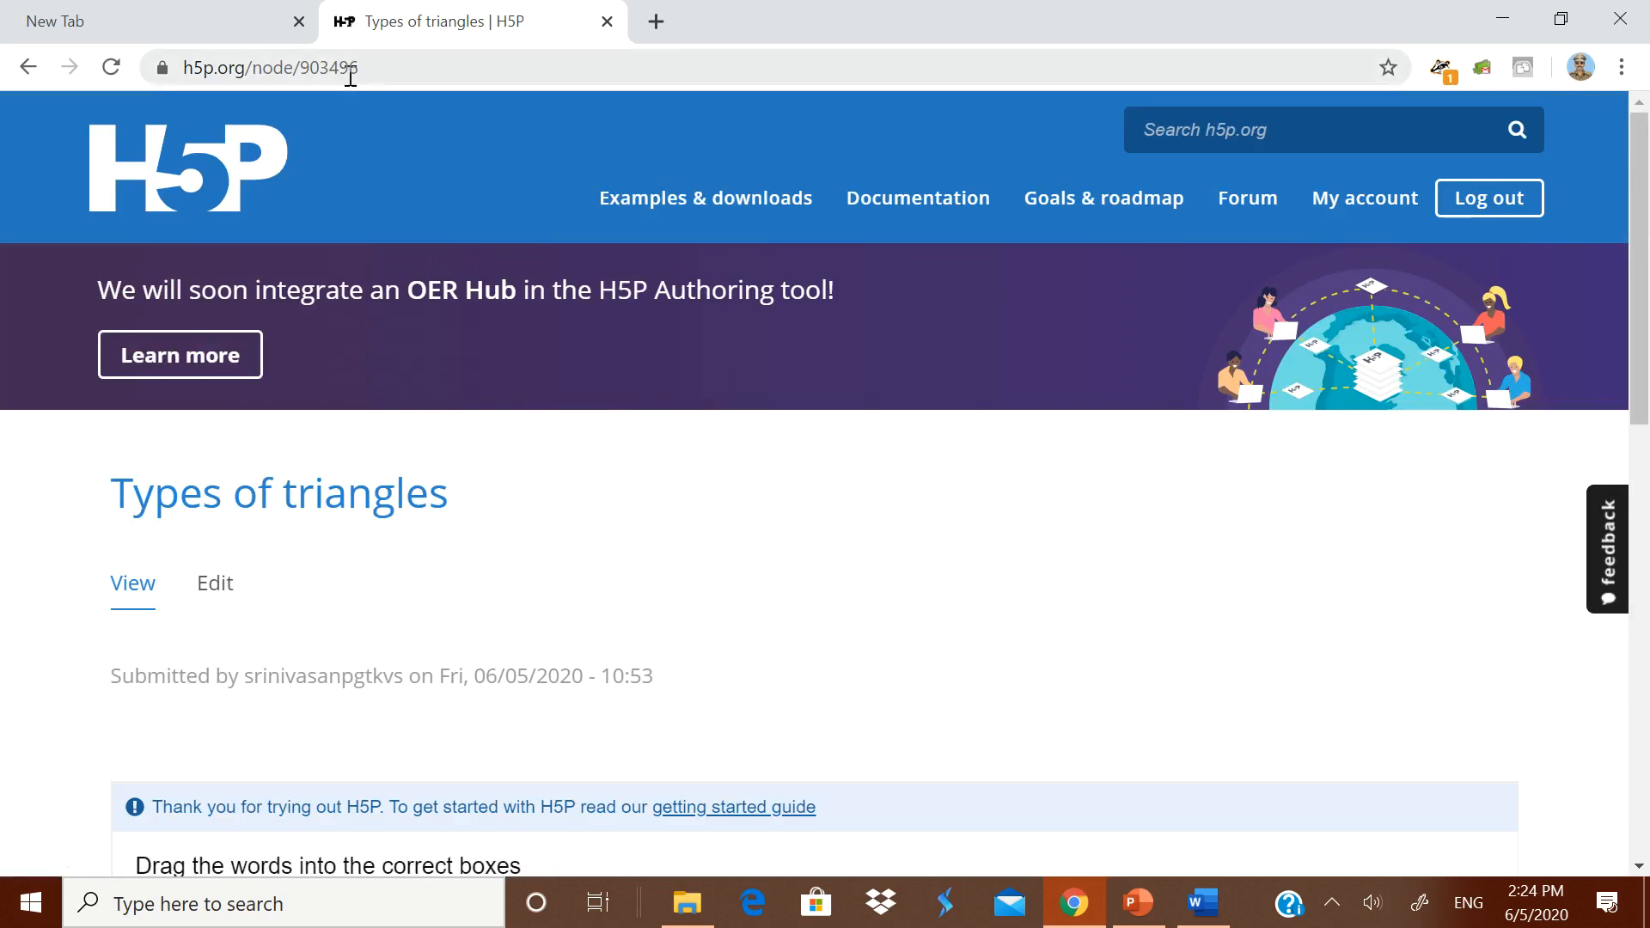
Step: Select the full web address of the Types of triangles exercise and switch to the PowerPoint presentation
{"action": "double_click", "coordinate": [351, 77]}
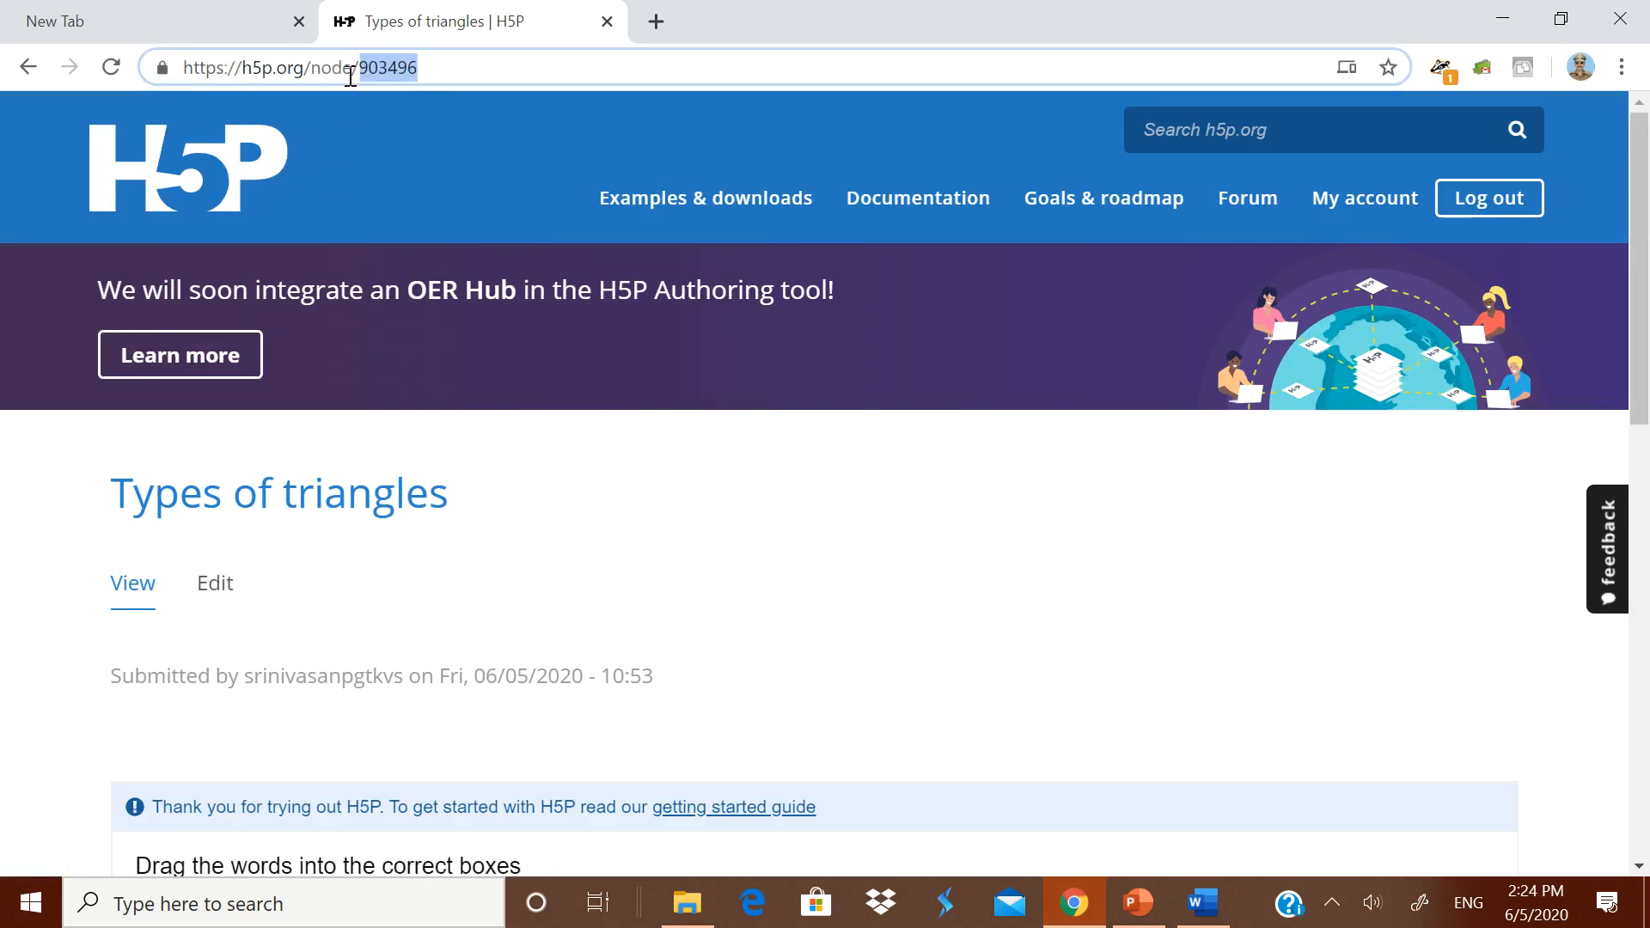
{"action": "left_click_drag", "start_coordinate": [445, 76], "coordinate": [183, 68]}
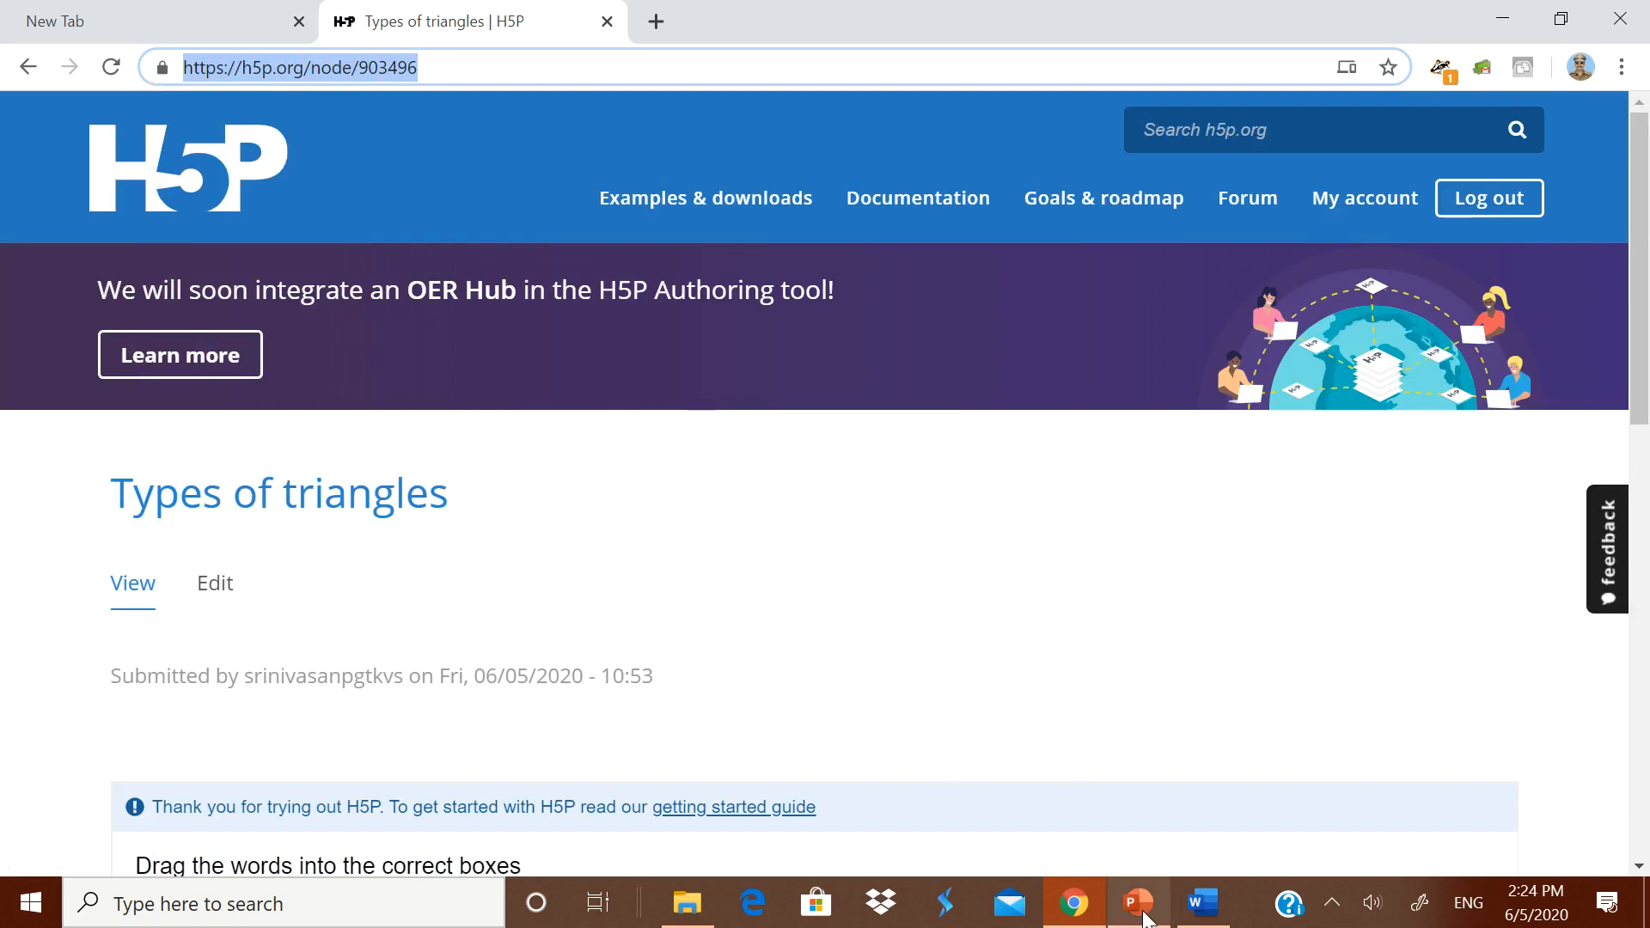
{"action": "left_click", "coordinate": [1141, 911]}
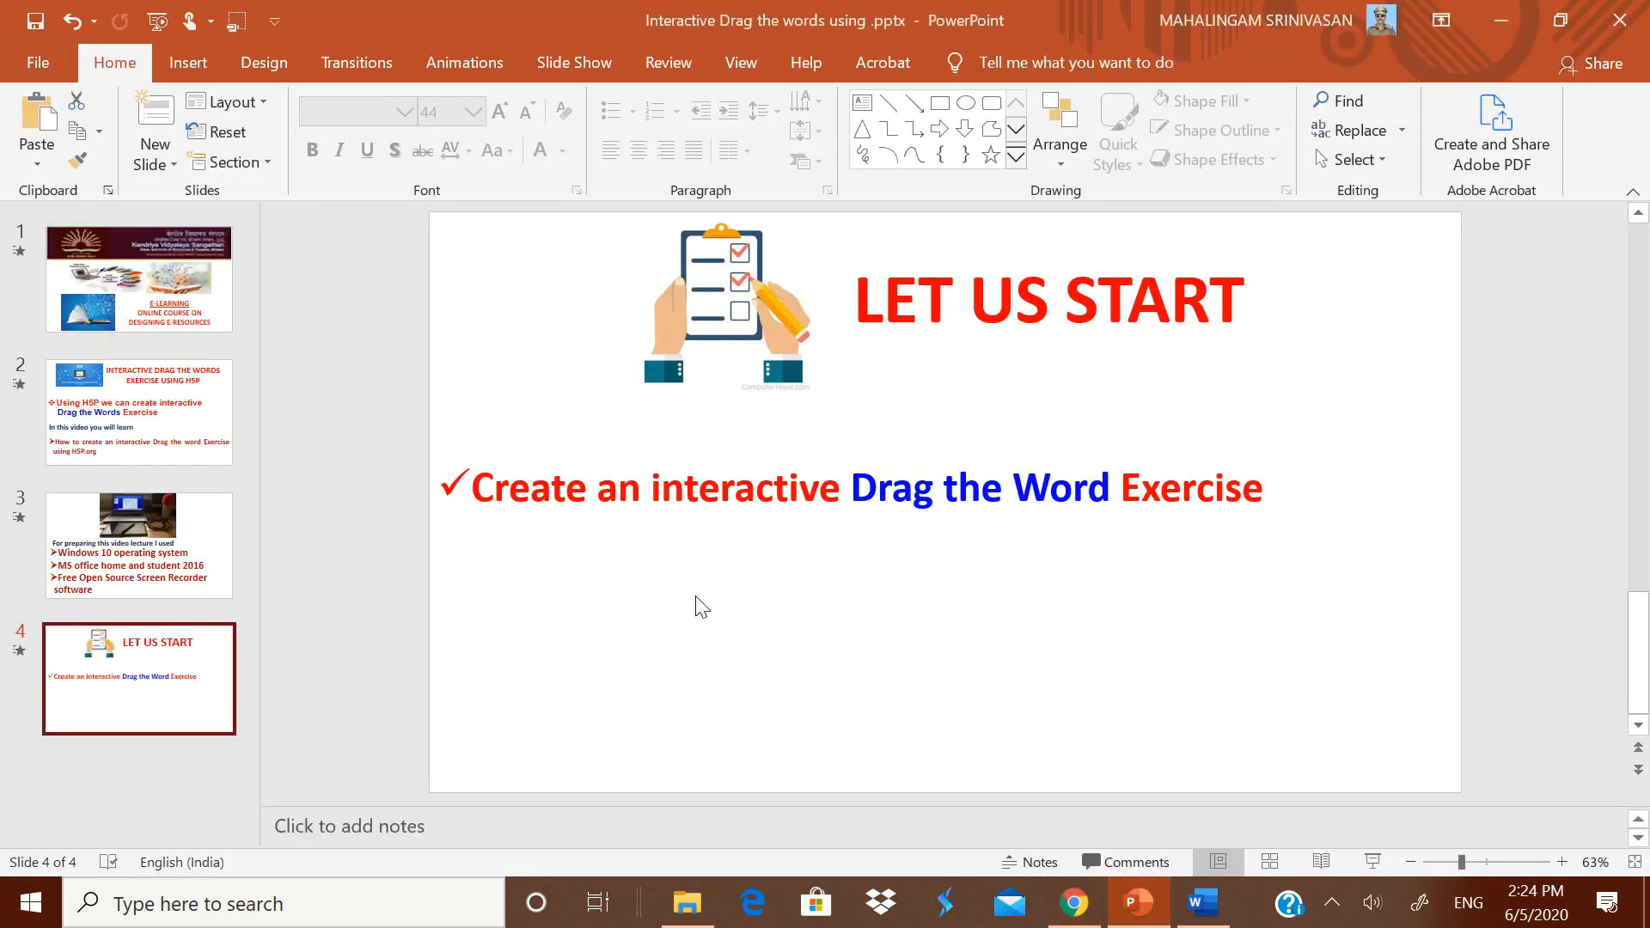